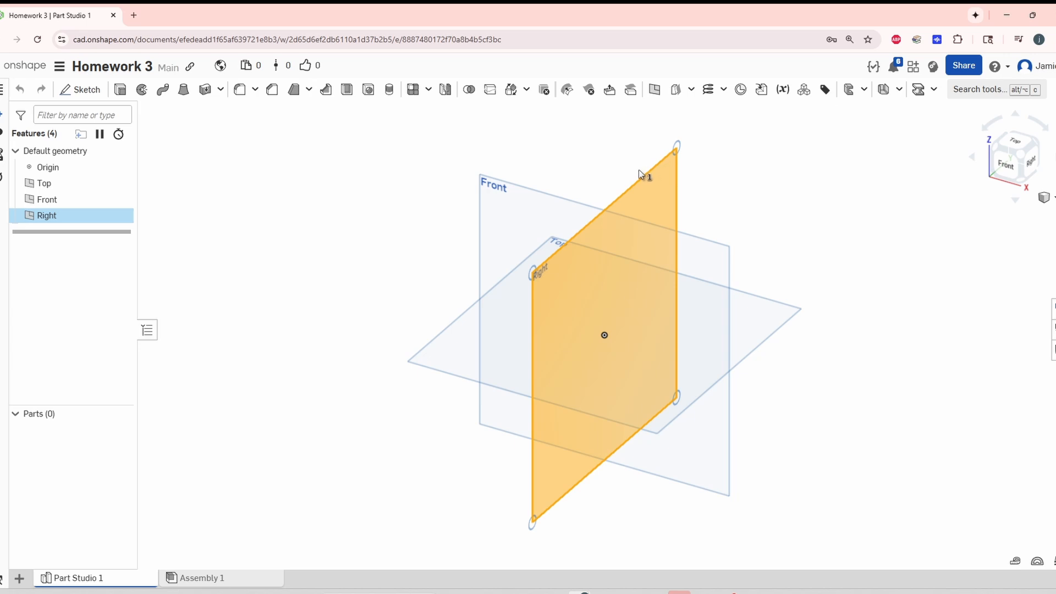
Hide the Top and Right planes and move the view cube closer to the model.
click(757, 297)
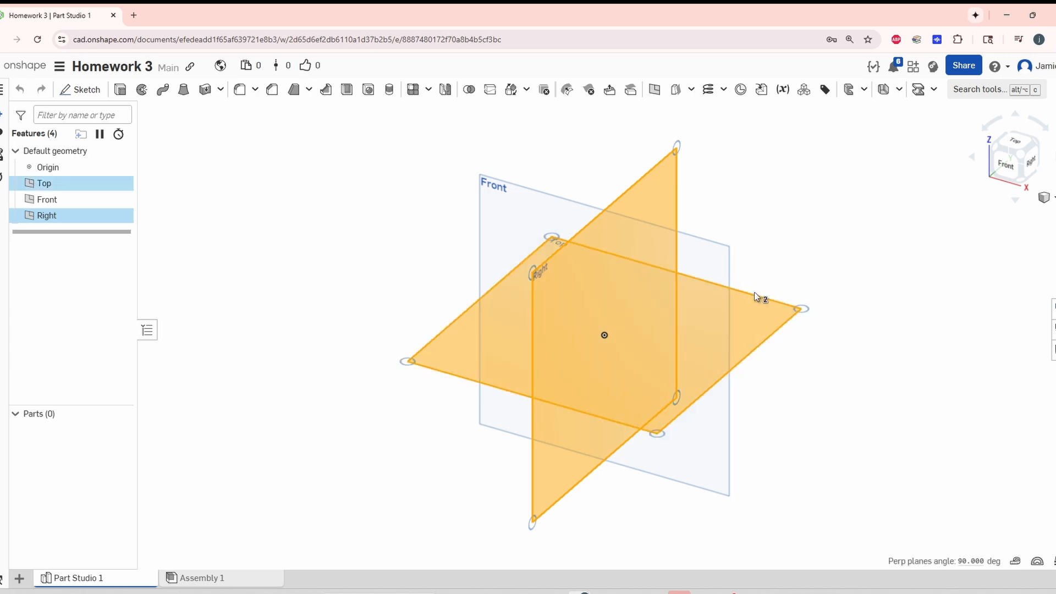
key(y)
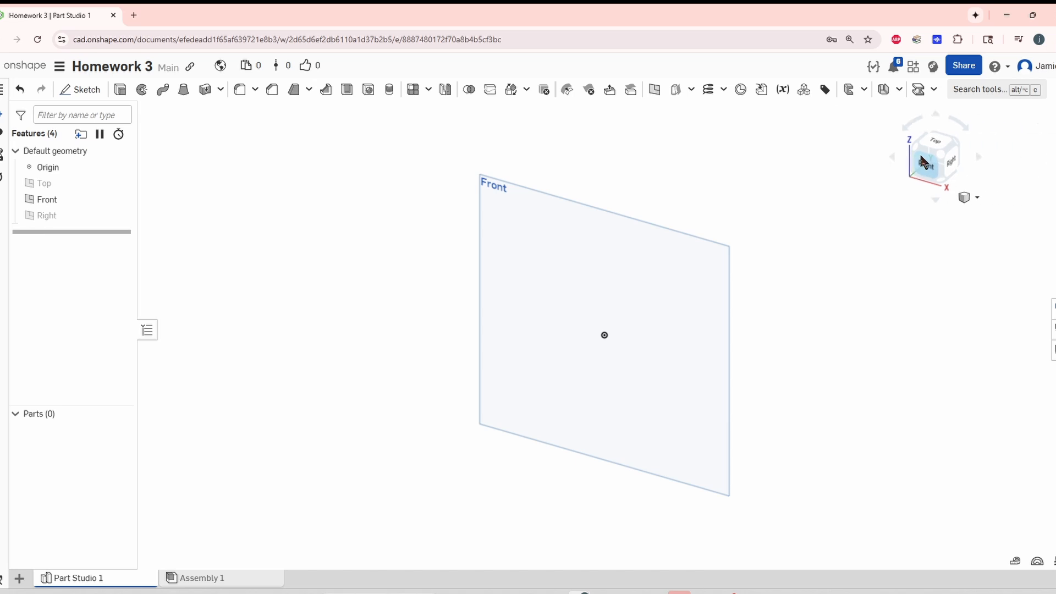
drag(921, 155, 740, 169)
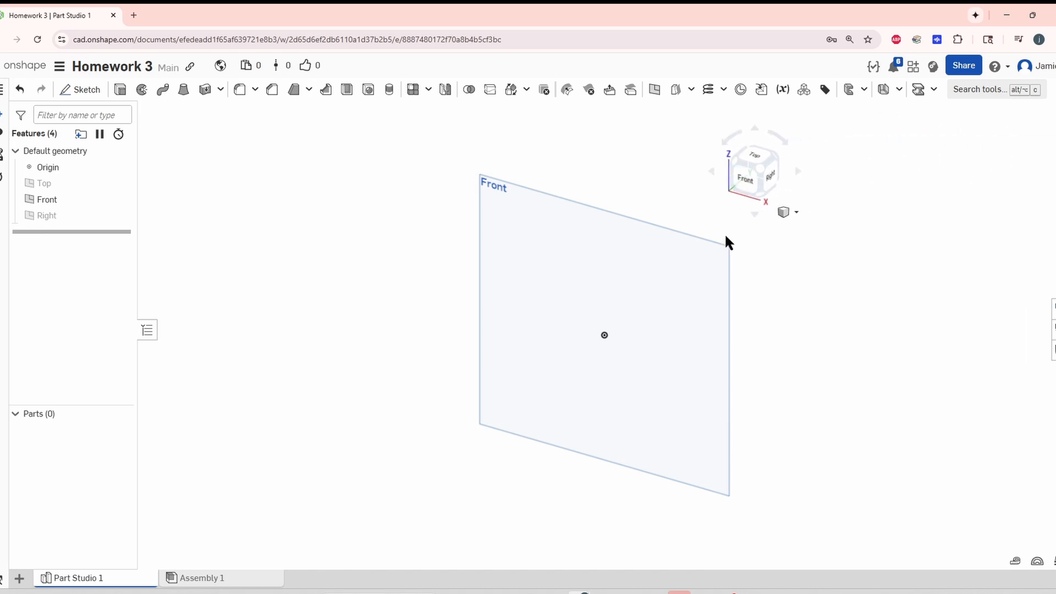
Start a sketch on the Front plane and draw a rectangle about 1.9 by 1.66 in, up and left from the origin.
click(751, 178)
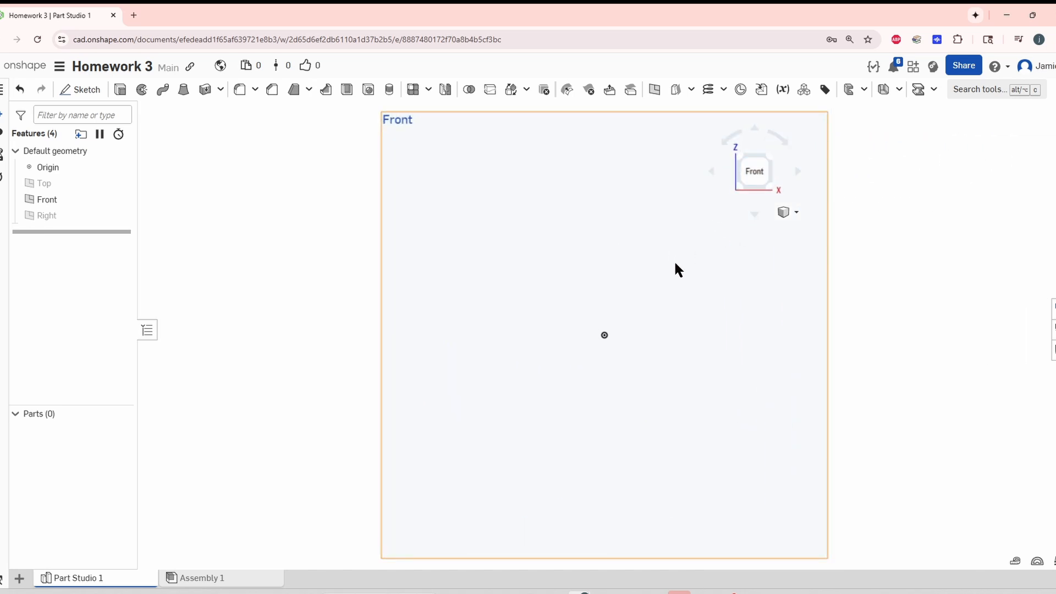
middle_drag(611, 274, 521, 274)
right_drag(566, 319, 523, 335)
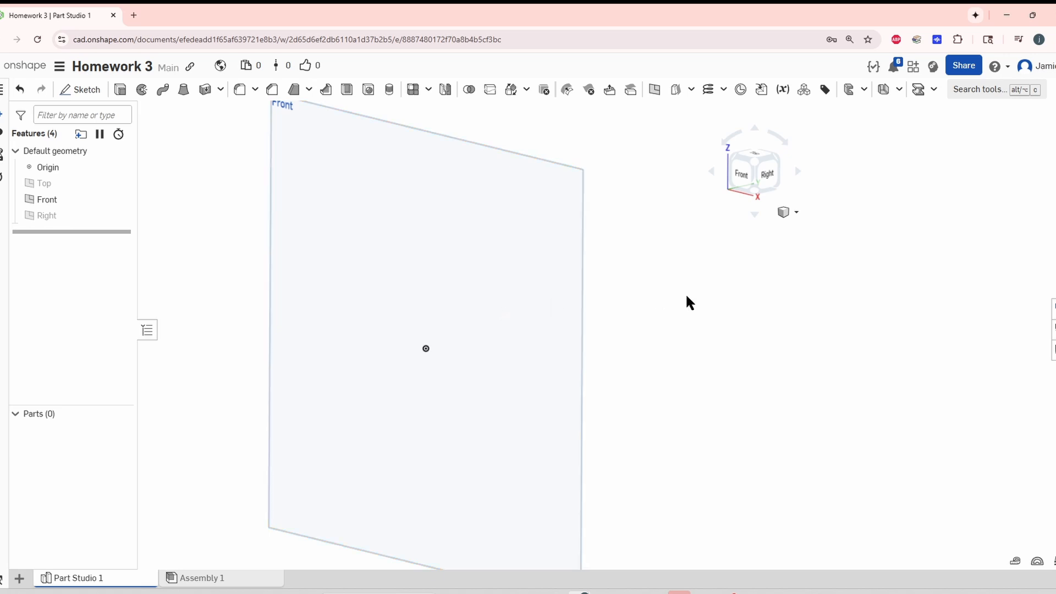
click(741, 176)
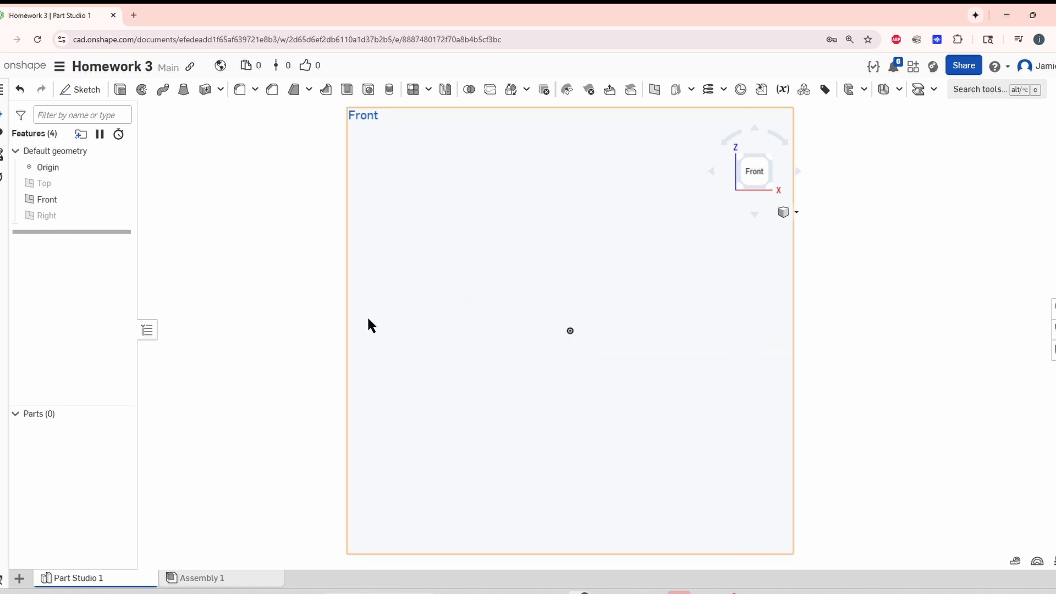
click(82, 89)
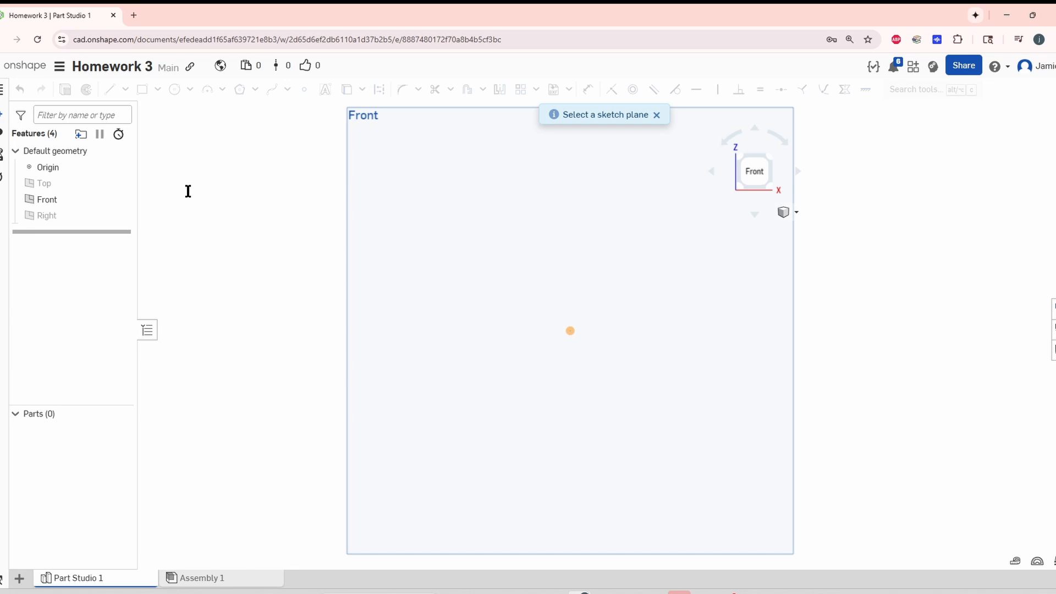
click(353, 277)
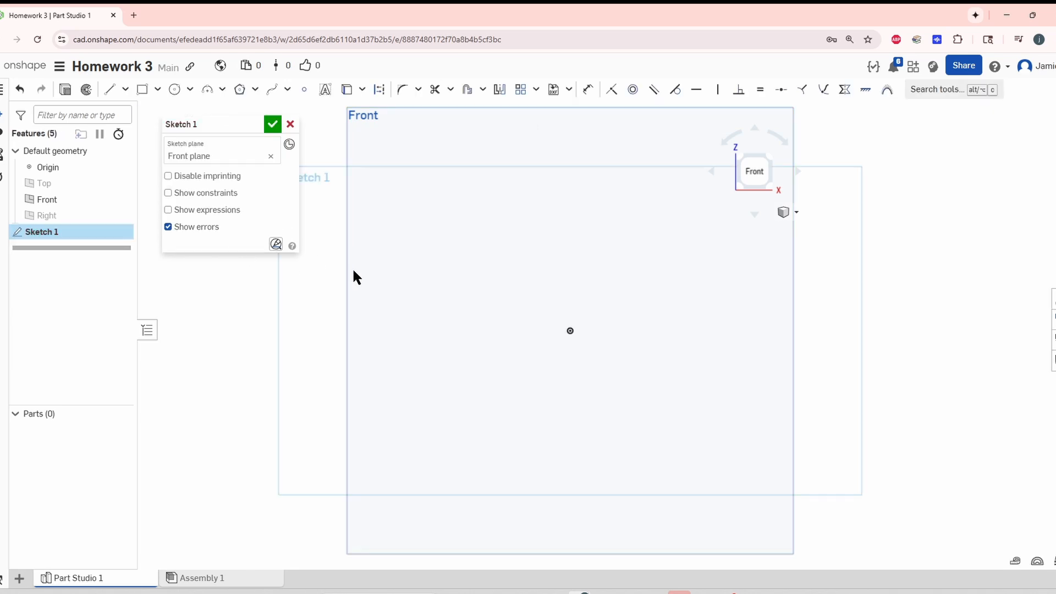
click(143, 90)
click(570, 331)
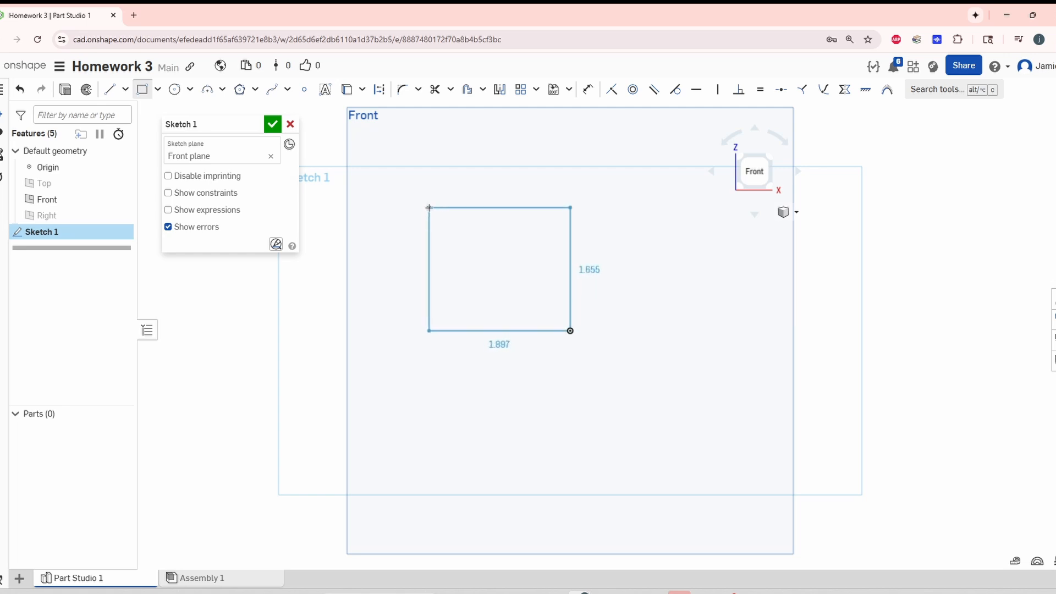
click(429, 208)
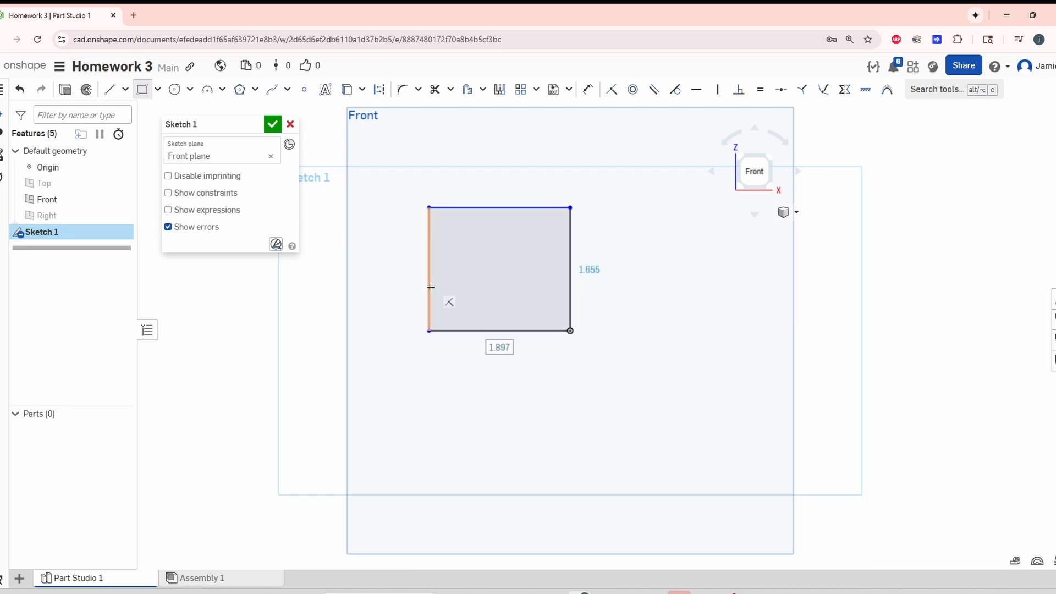
Draw a rectangle about 1.29 by 1 in inside the first one's upper-left corner and trim that corner away, leaving an L-shaped profile.
click(428, 208)
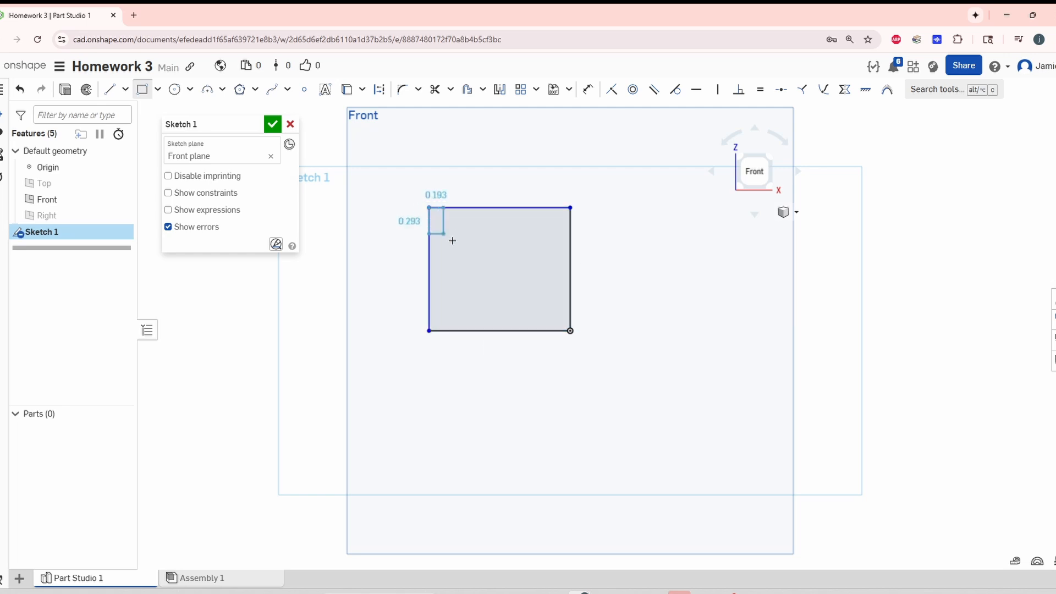
click(526, 281)
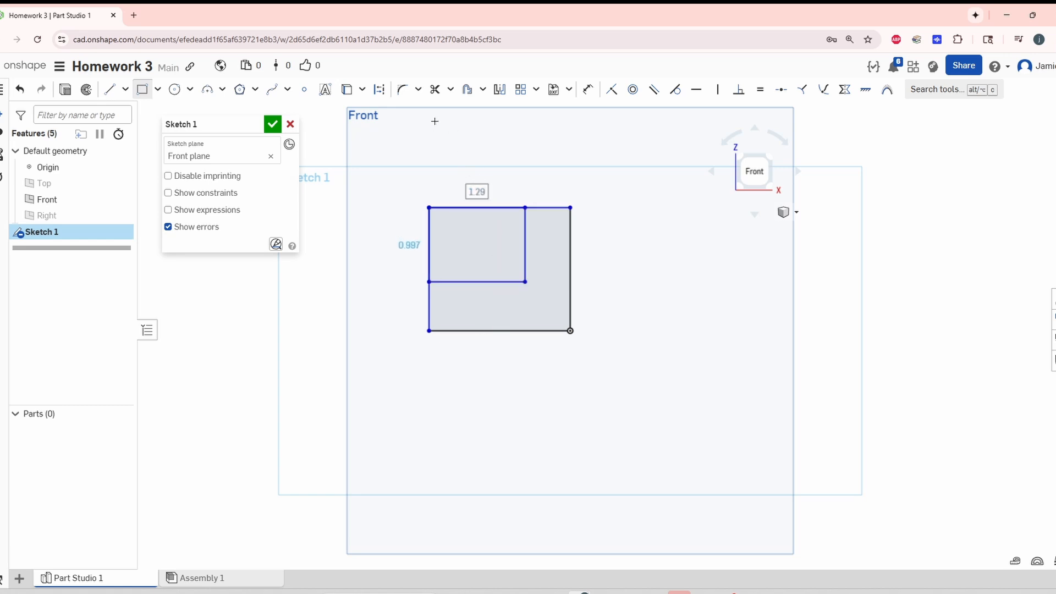
click(435, 89)
drag(464, 216, 405, 249)
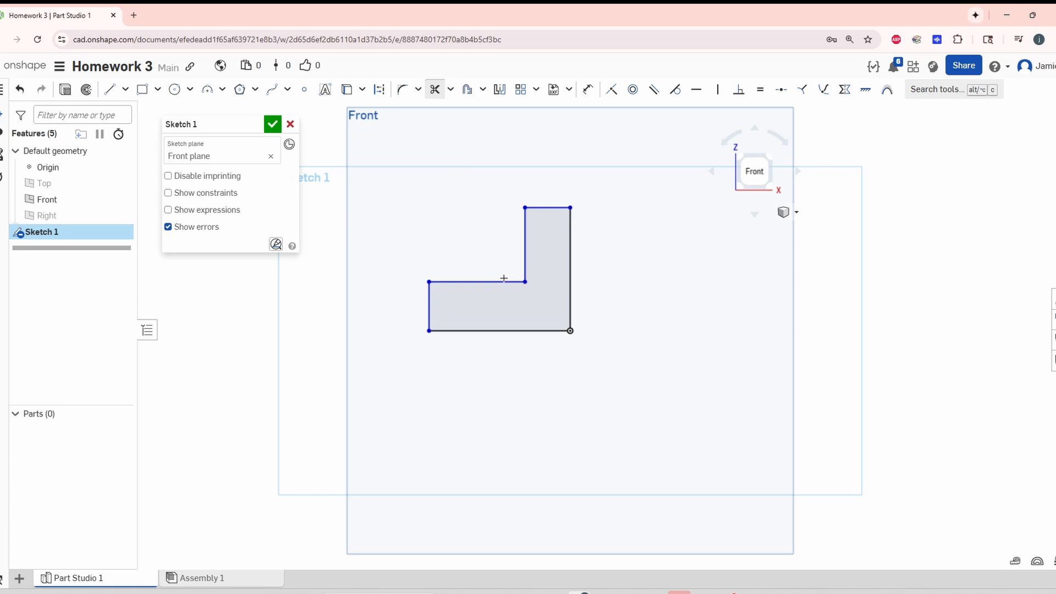
Dimension the height of the L-profile's horizontal leg as 0.5 in.
key(d)
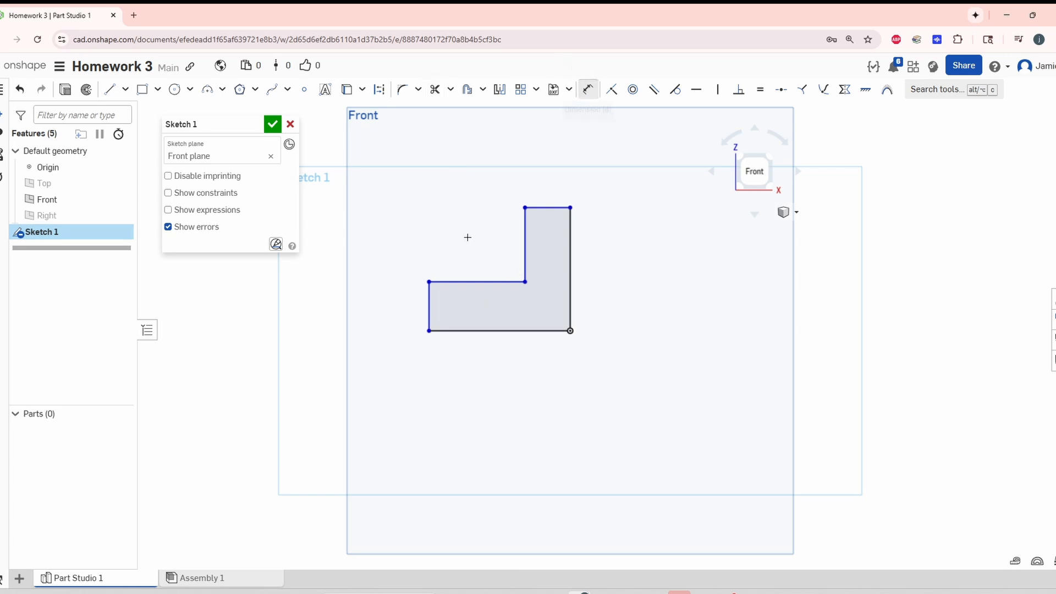
click(449, 330)
click(450, 281)
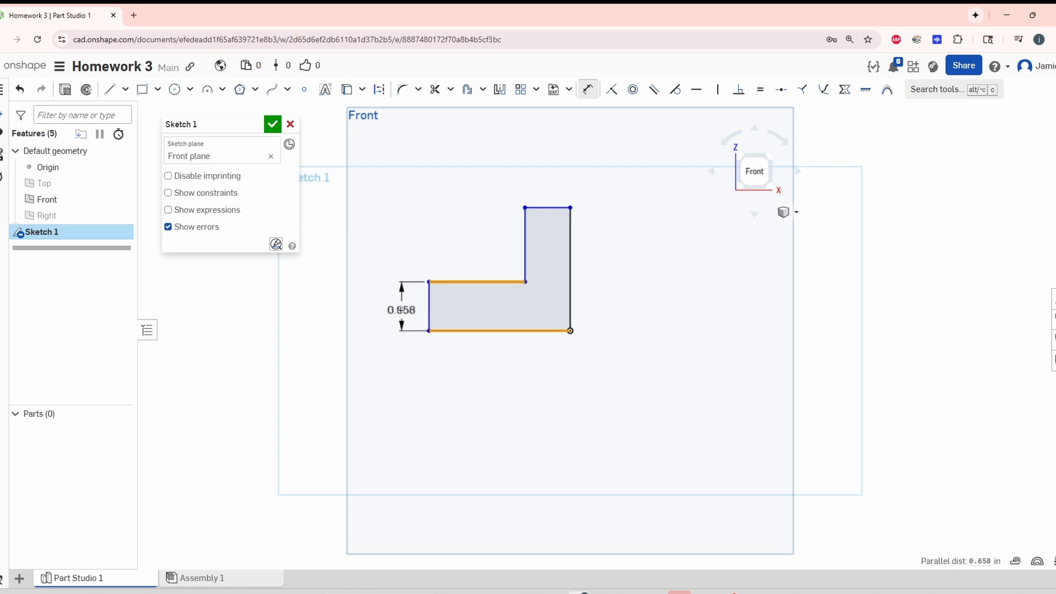
click(400, 310)
key(BackSpace)
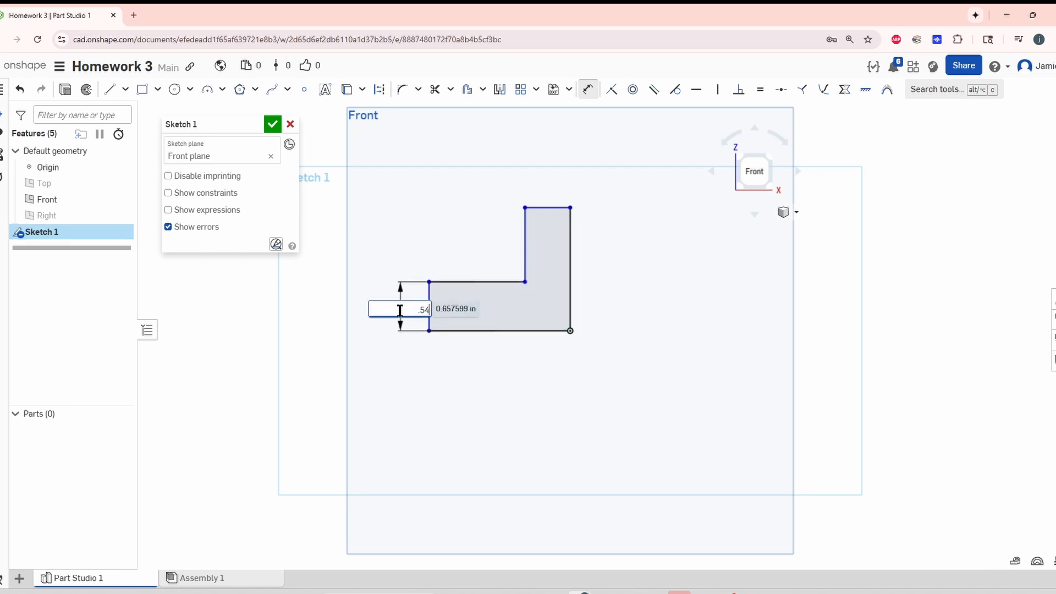
key(Return)
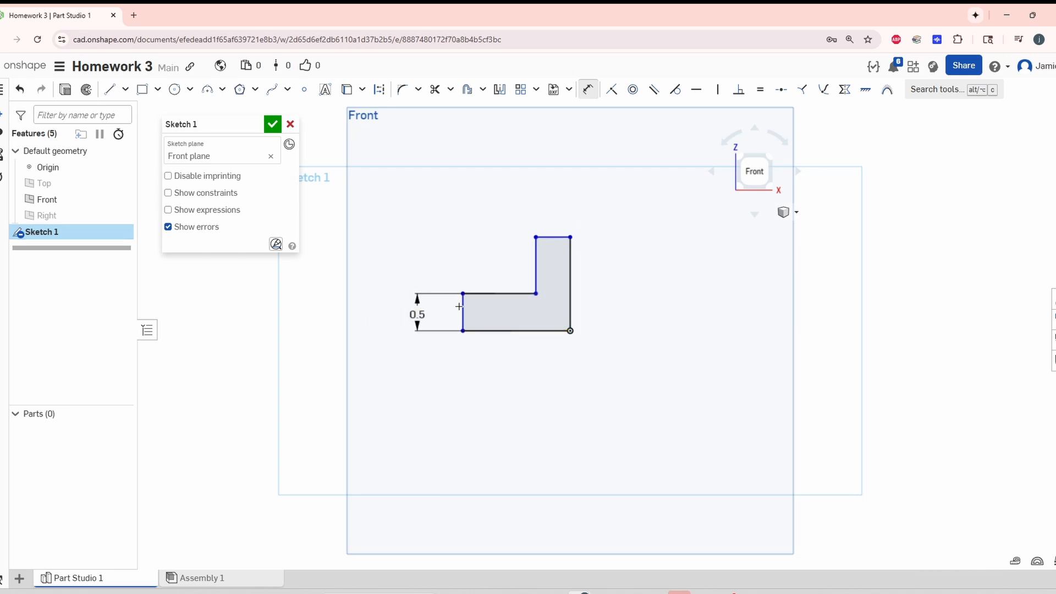
Dimension the width of the L-profile's vertical leg as 0.5 in.
click(536, 265)
click(570, 272)
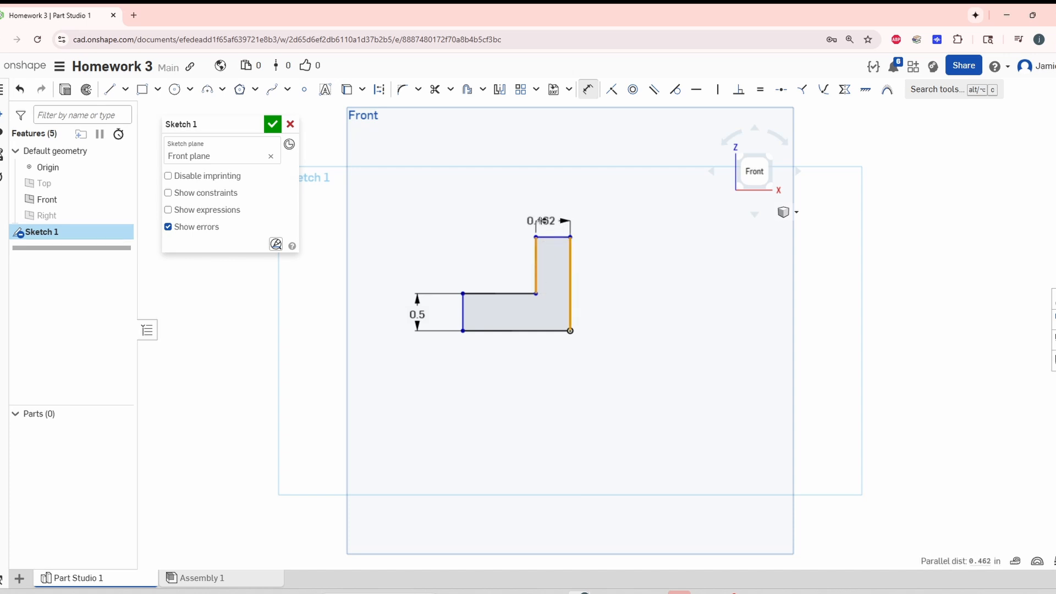
click(546, 209)
key(BackSpace)
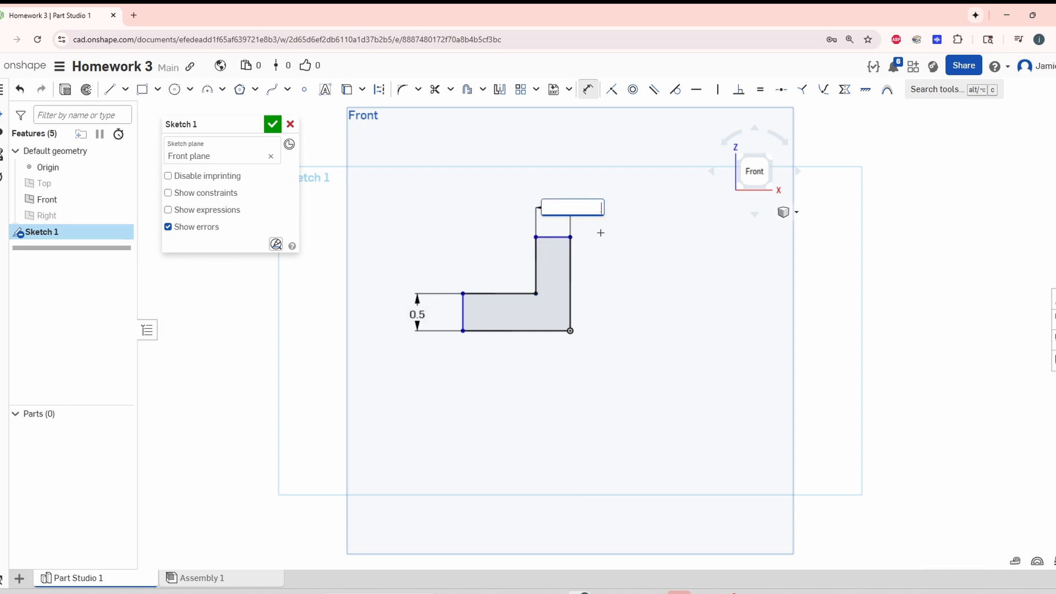
text(0.5)
key(Return)
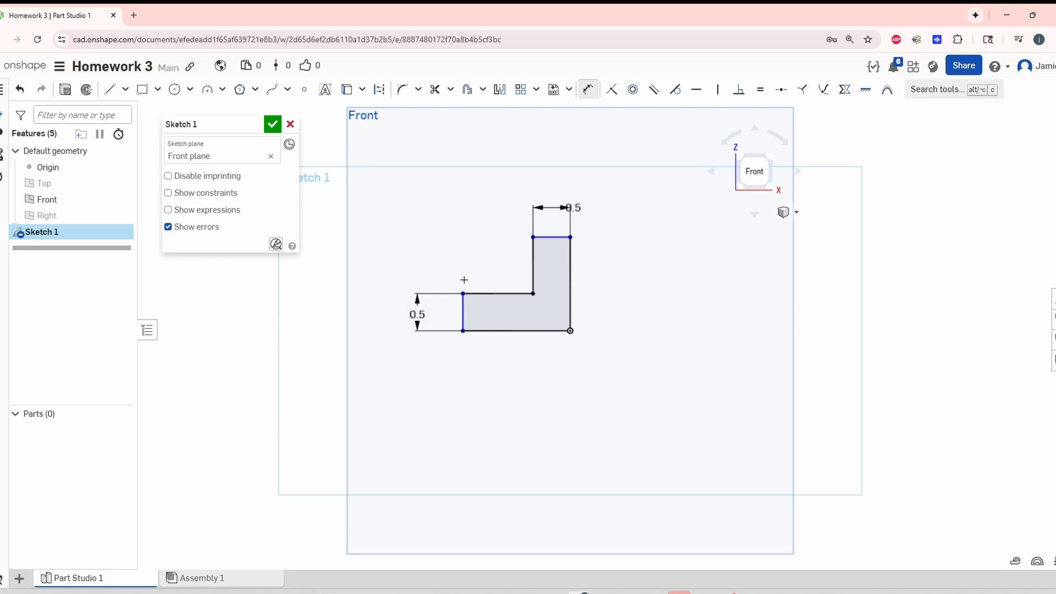
Dimension the L-profile's horizontal ledge as 1 in long, and move the two horizontal dimension labels clear before accepting the sketch.
click(533, 266)
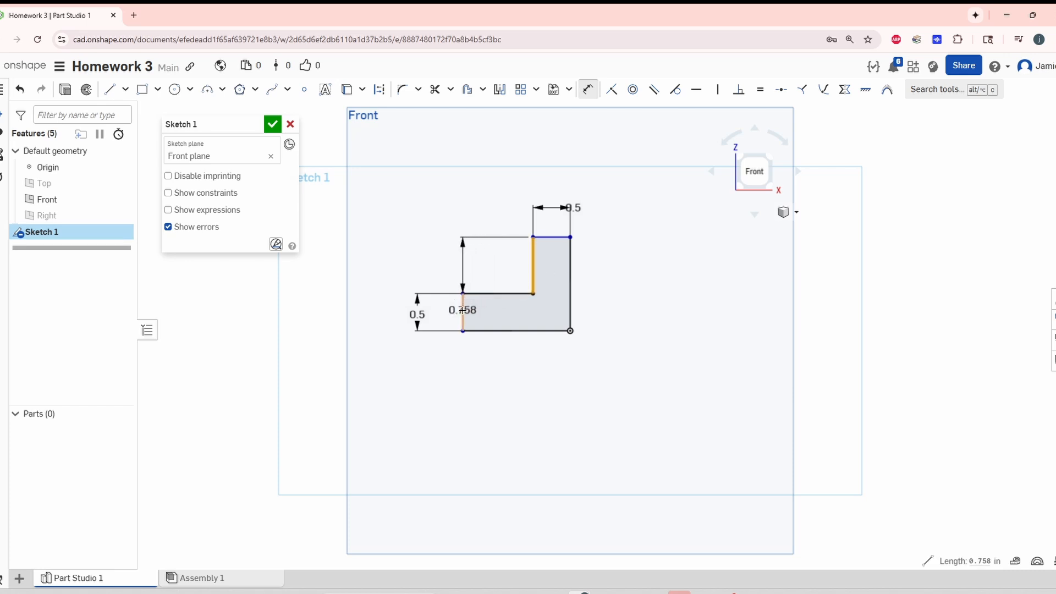
click(464, 310)
click(509, 282)
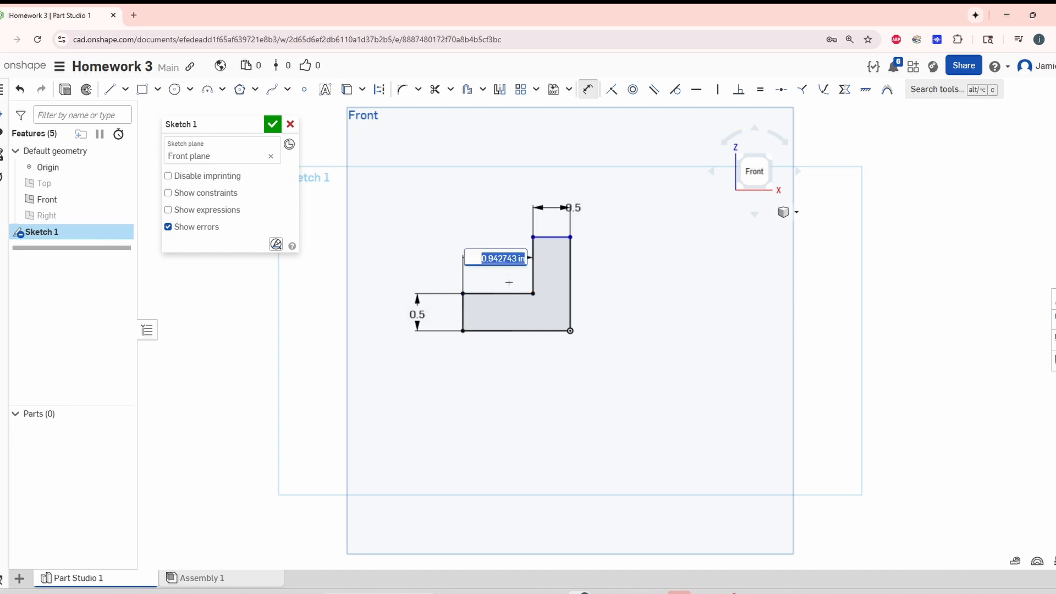
text(1)
key(Return)
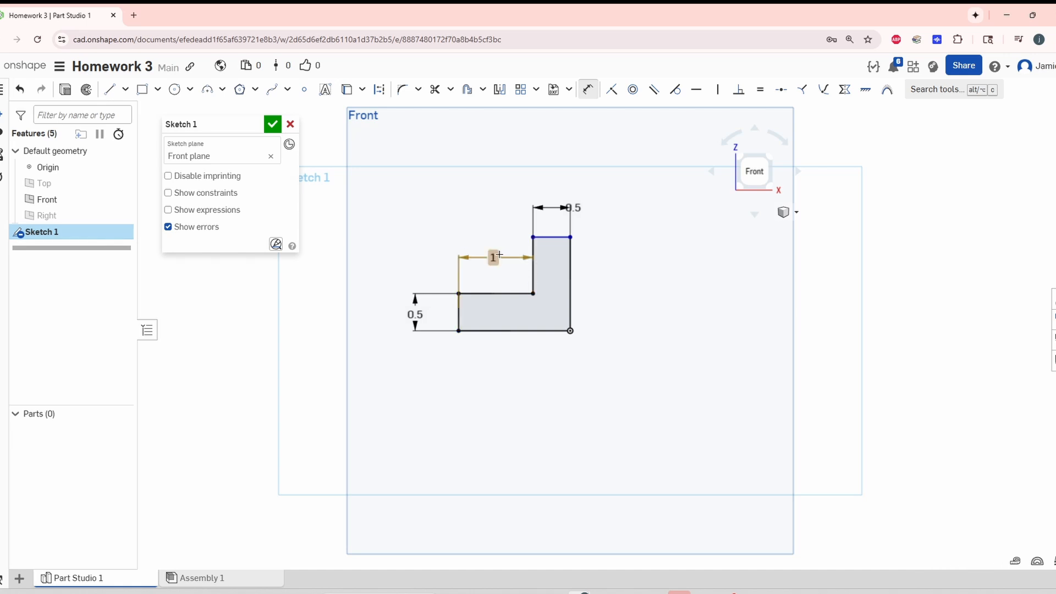
drag(567, 207, 599, 202)
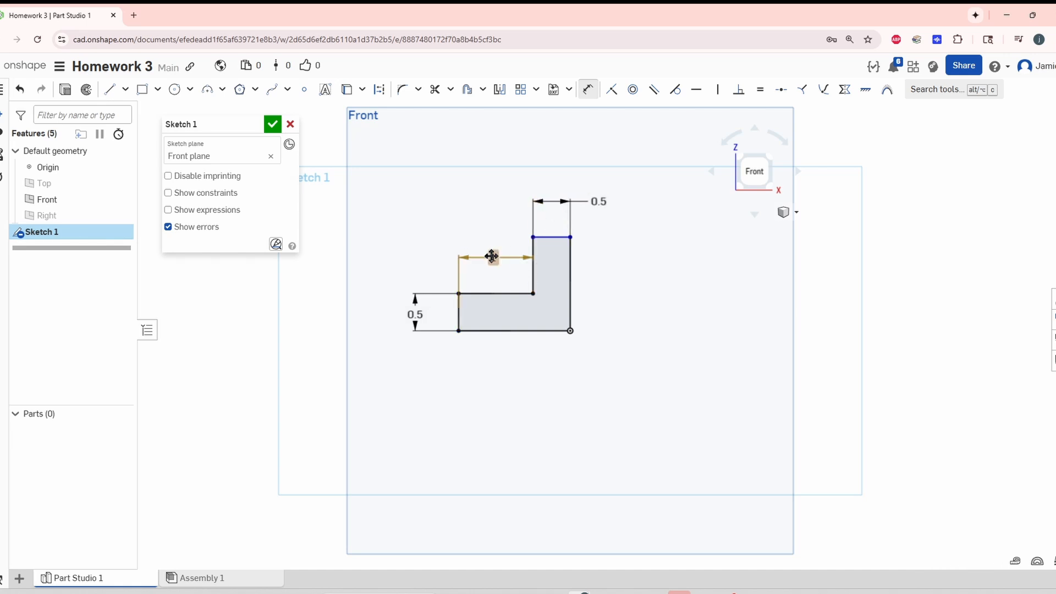
drag(493, 257, 495, 234)
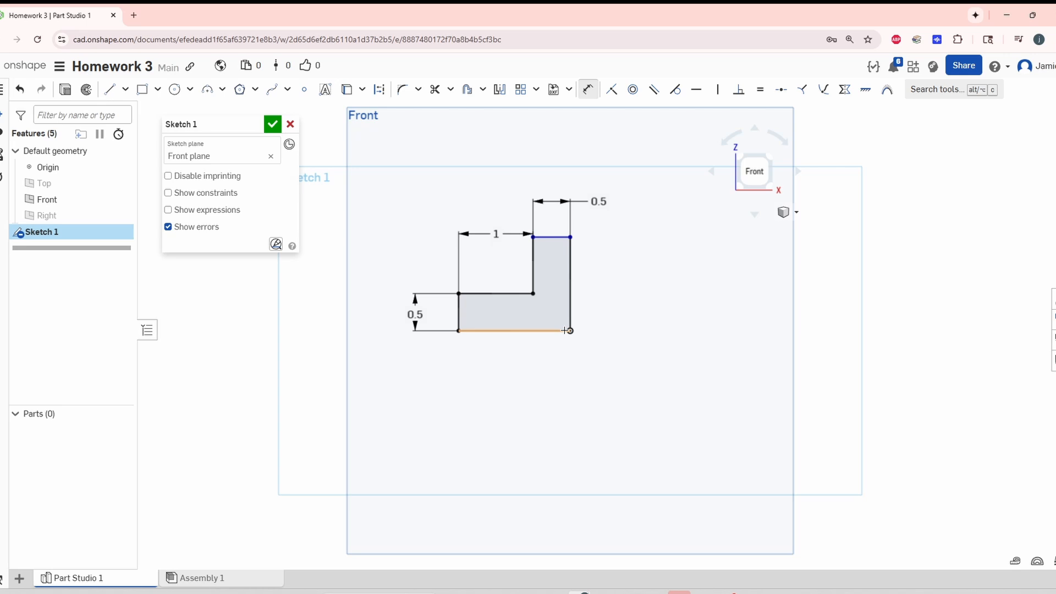
click(272, 124)
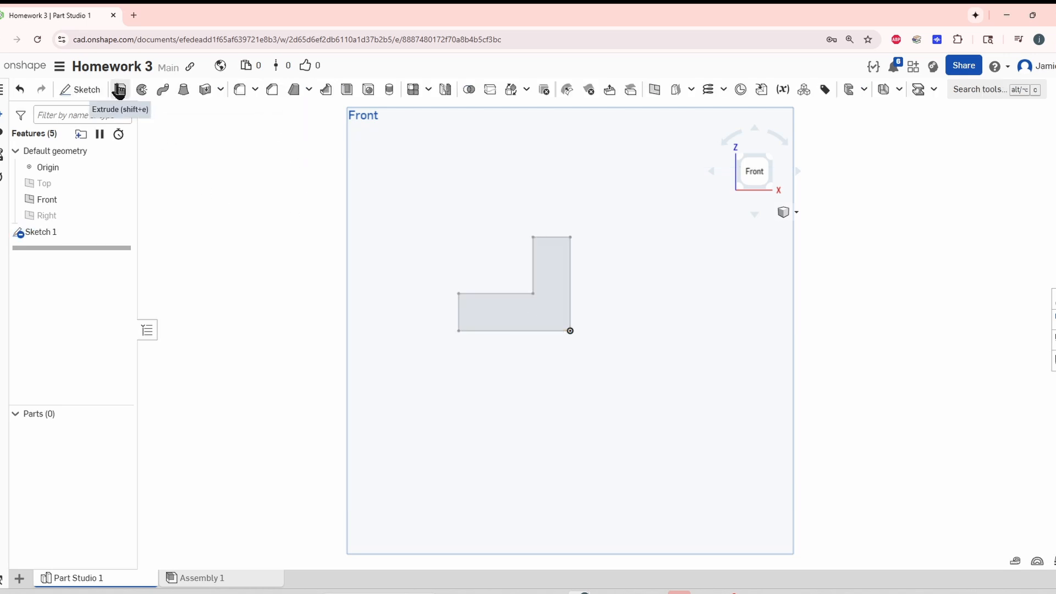
Extrude the L-shaped profile 1 in as a new solid in the opposite direction, behind the Front plane.
click(119, 90)
click(497, 308)
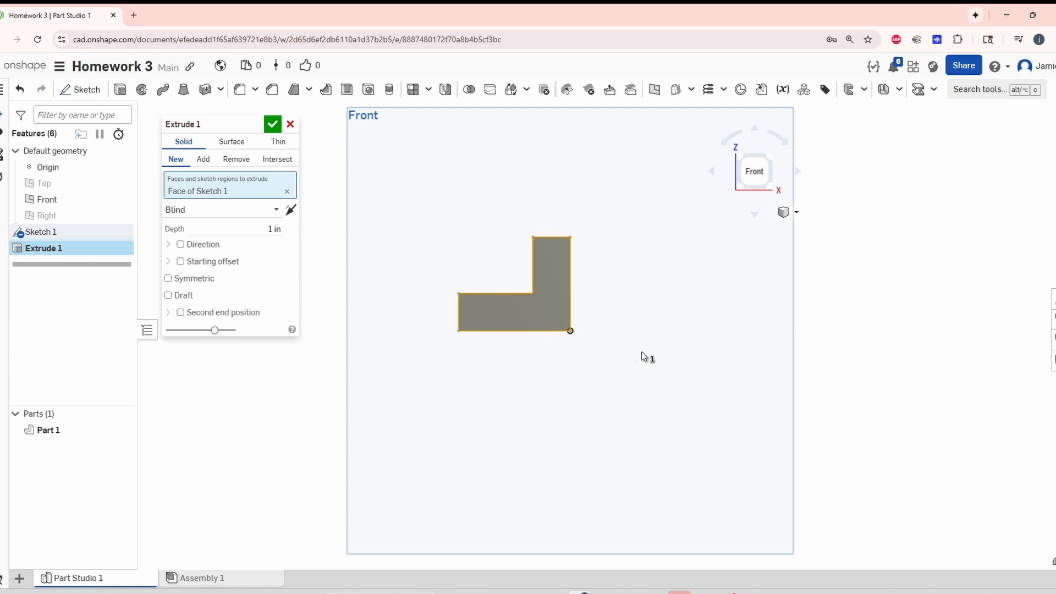
right_drag(647, 351, 575, 320)
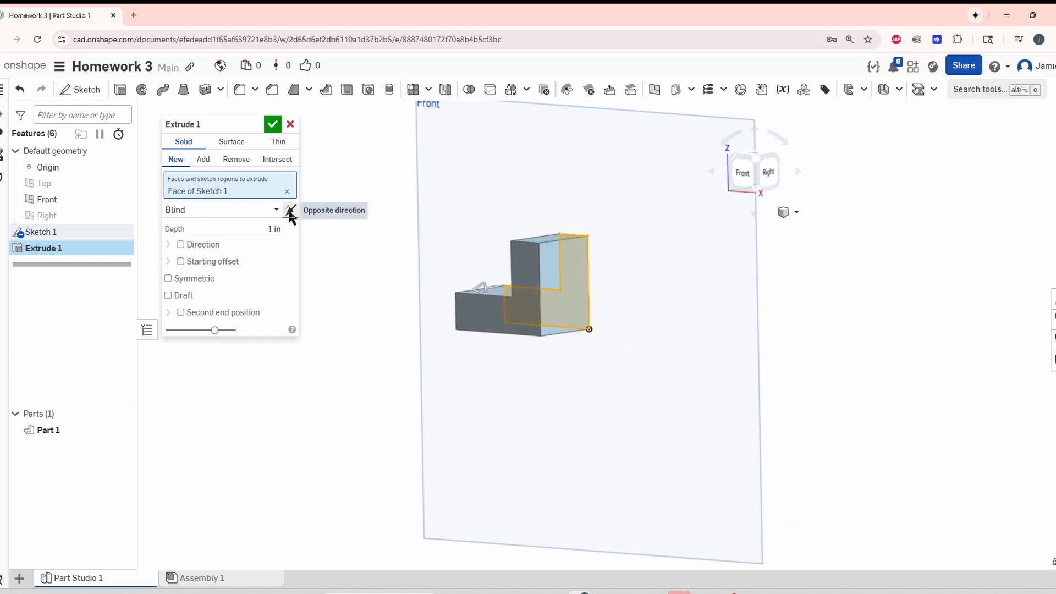
click(290, 211)
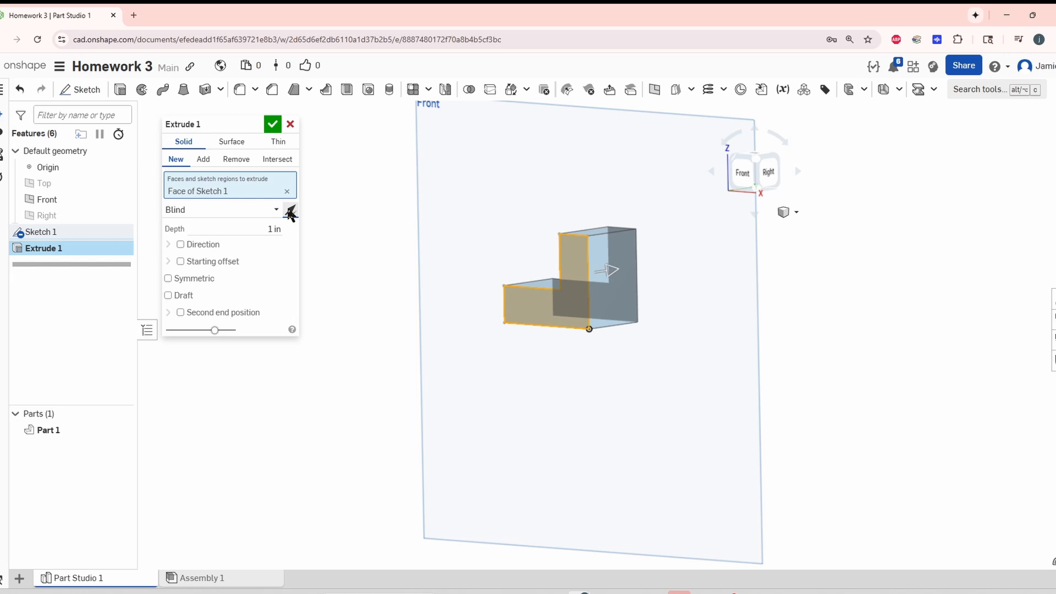
click(273, 124)
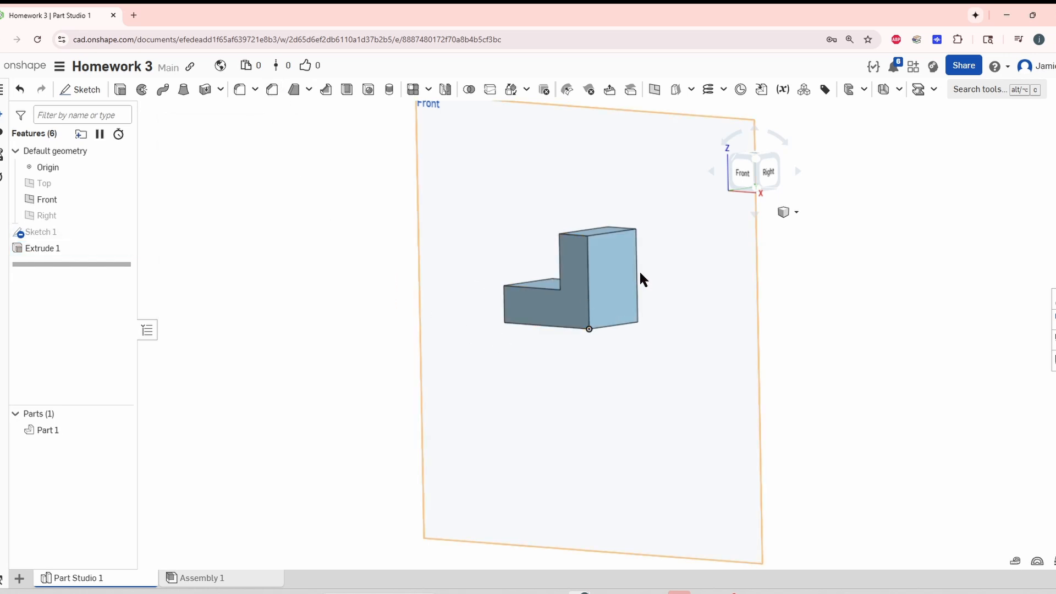
Start a sketch on the upper face of the horizontal leg and draw a circle about 0.56 in in diameter near its middle.
right_drag(588, 323, 563, 311)
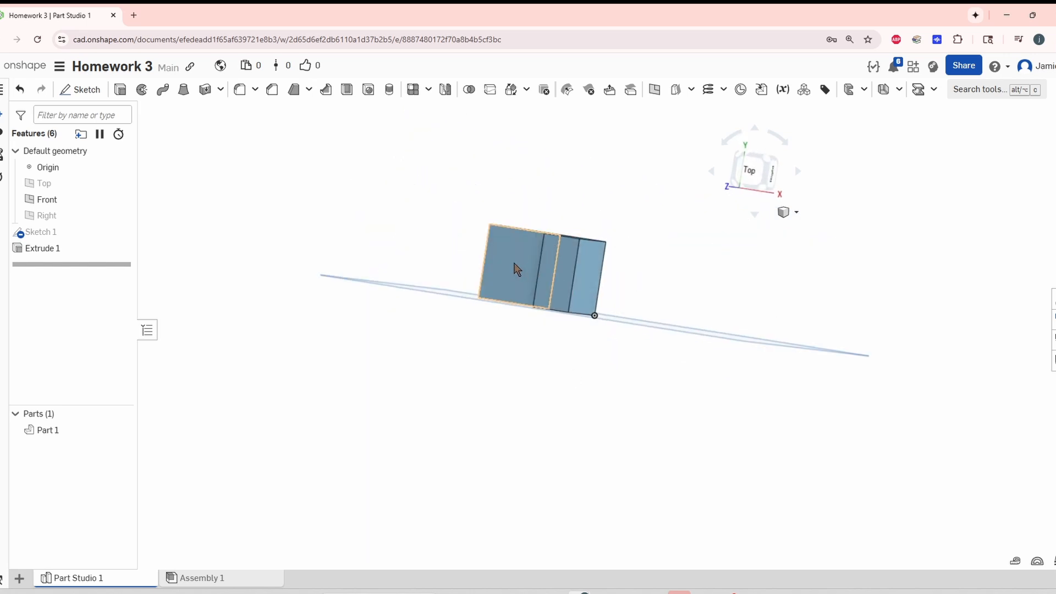
click(82, 89)
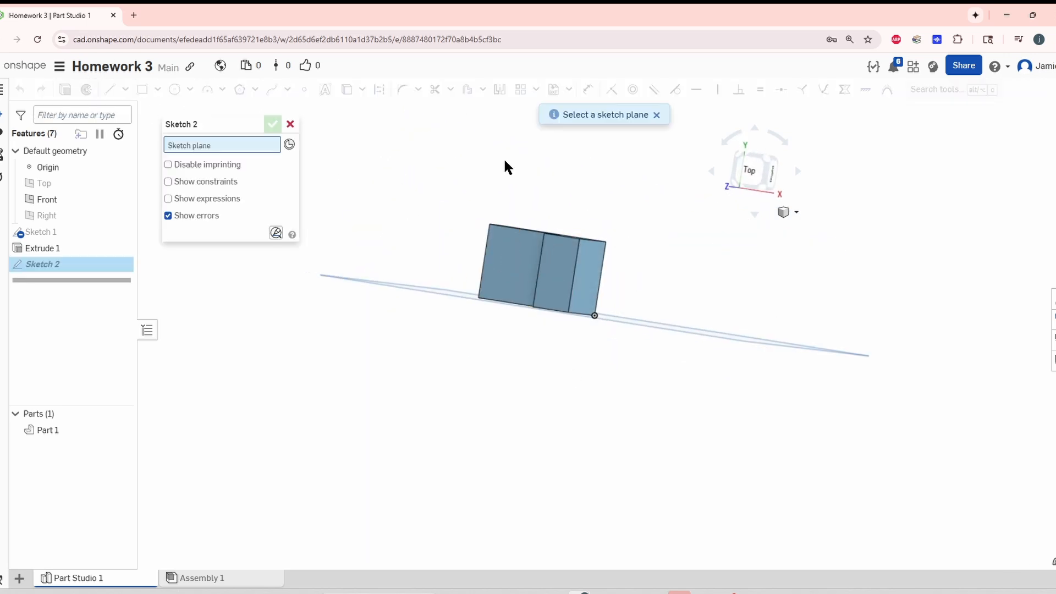
click(510, 269)
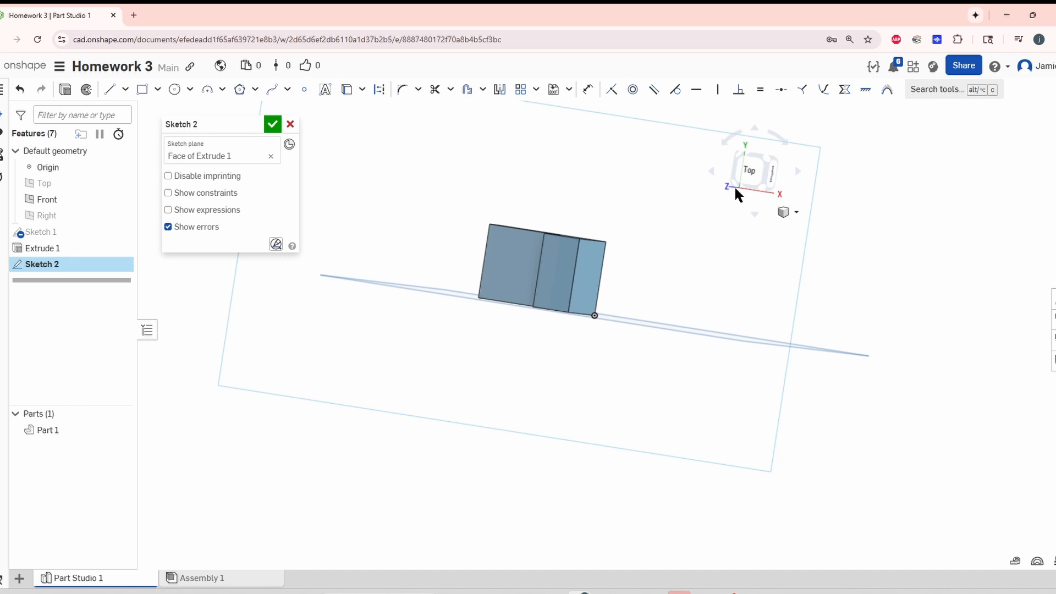
click(753, 171)
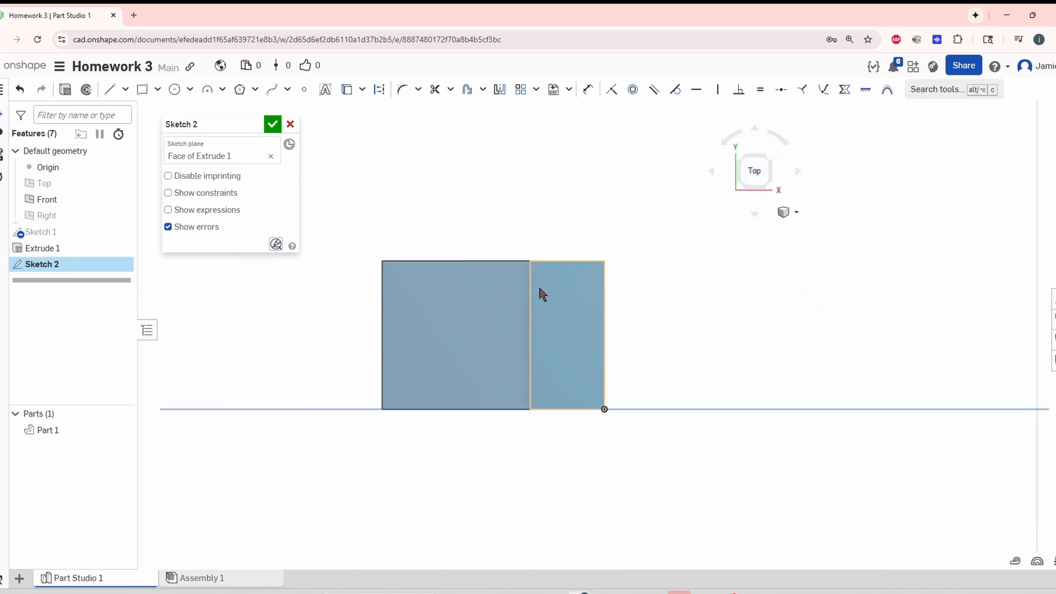
click(175, 89)
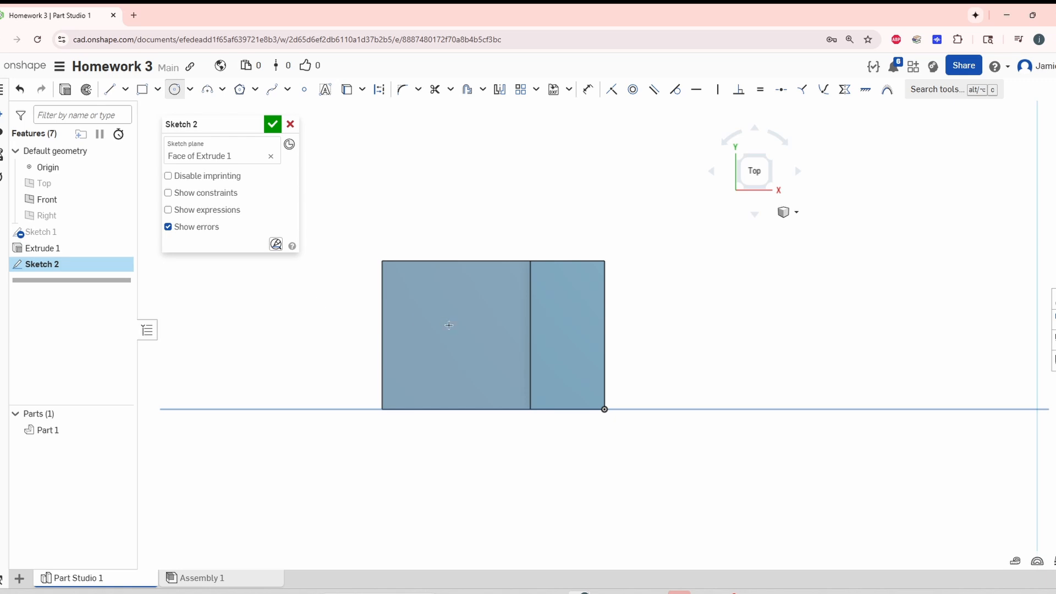
click(491, 362)
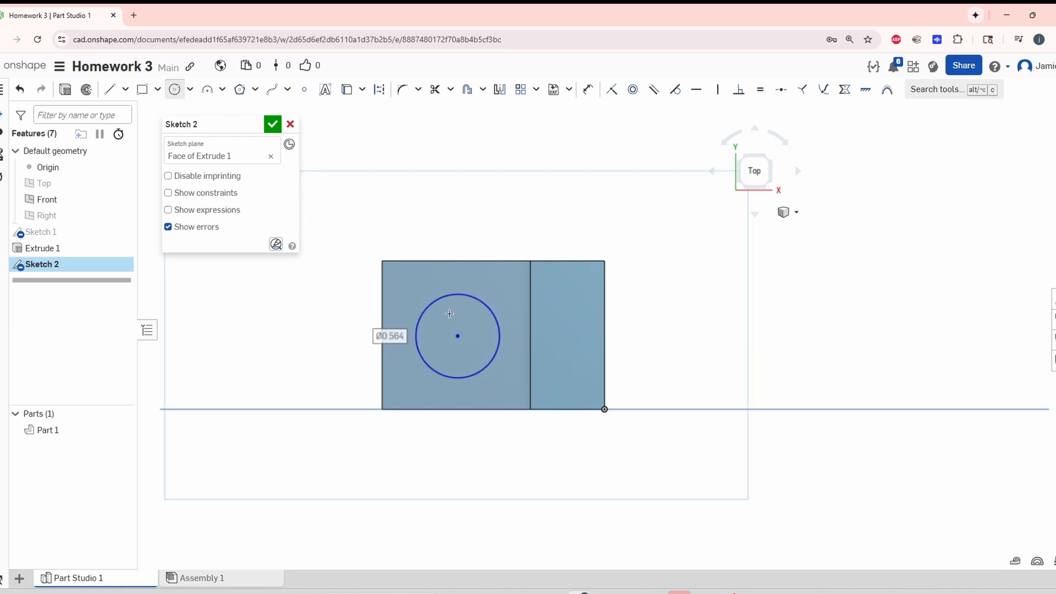
Dimension the diameter of the circle on the horizontal leg as 0.5 in.
key(d)
click(461, 295)
click(486, 233)
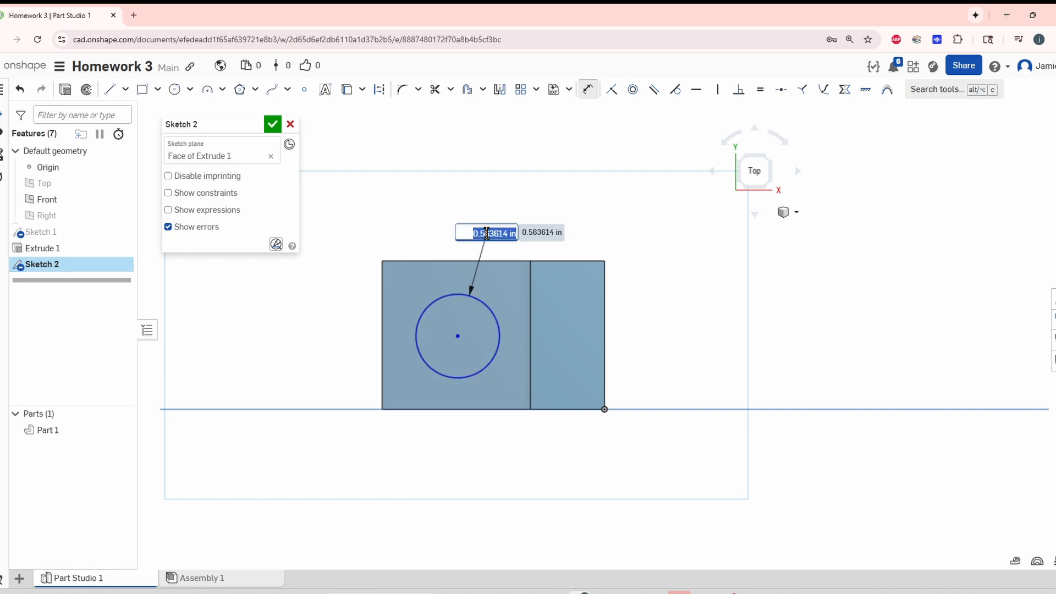
text(0.5)
key(Return)
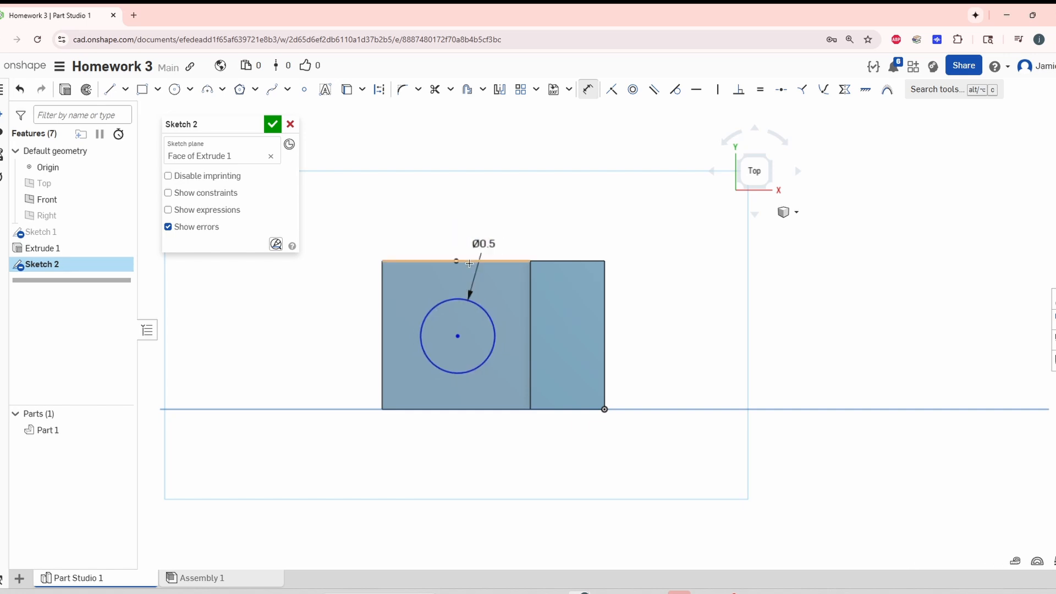
Dimension the circle's center 0.5 in from the outer end edge of the horizontal leg.
click(384, 335)
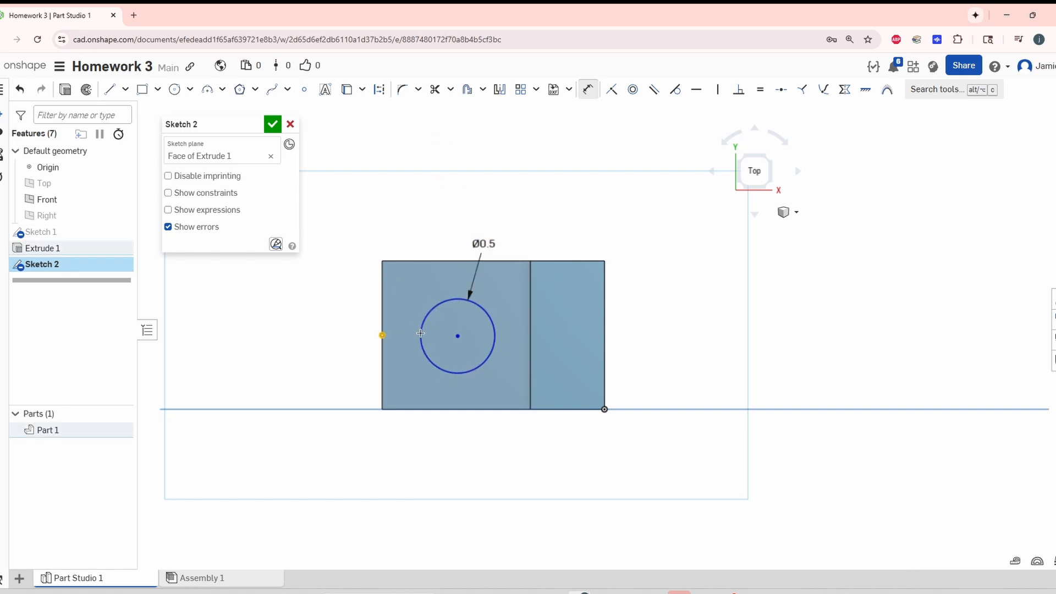
click(458, 336)
click(418, 230)
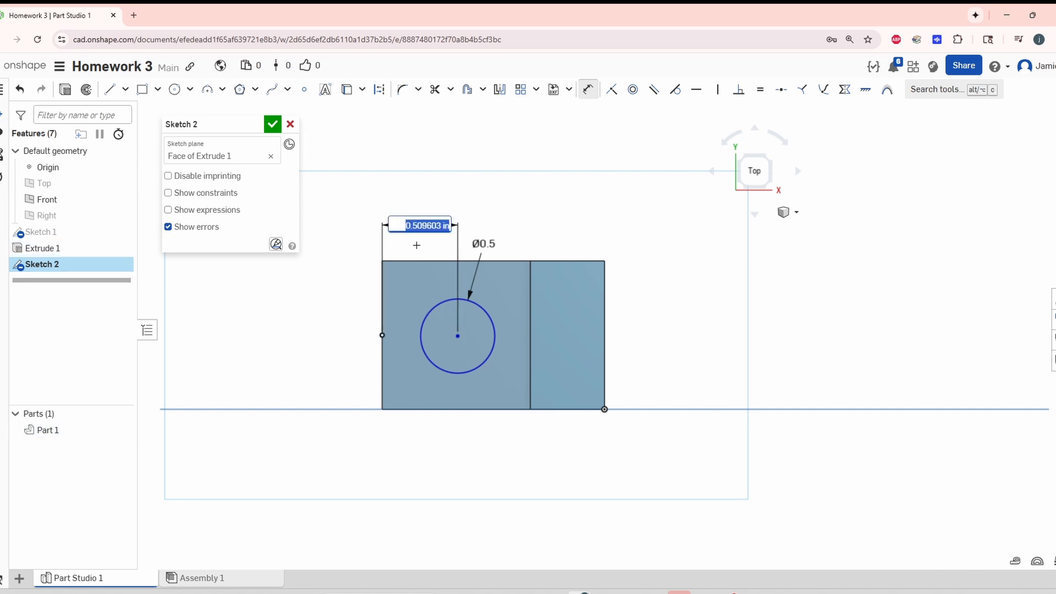
text(0.5)
key(Return)
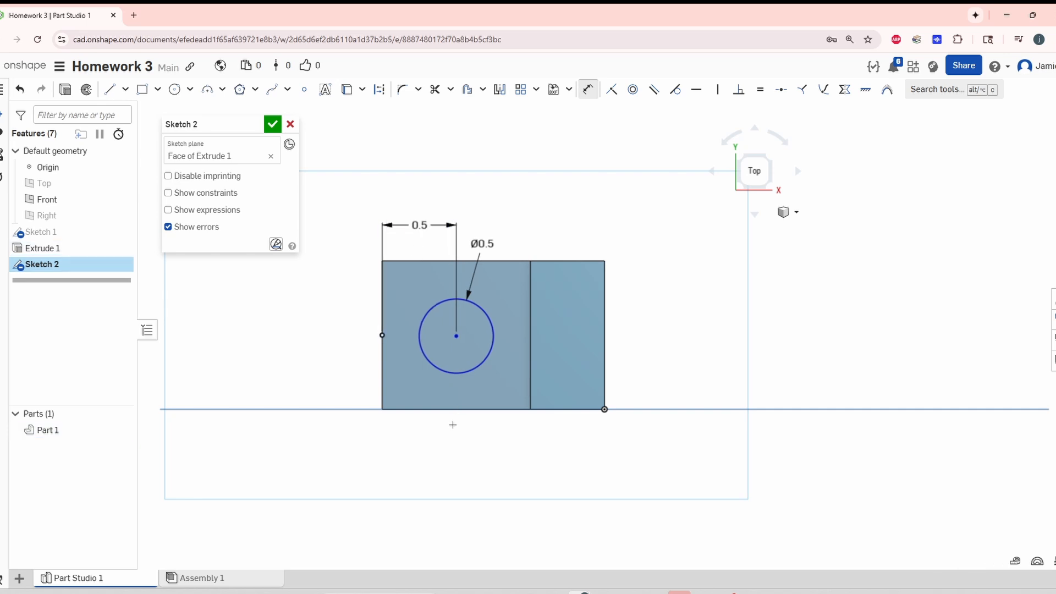
Dimension the circle's center 0.5 in from the leg's edge on the Front plane and accept the sketch.
click(454, 409)
click(456, 336)
click(337, 359)
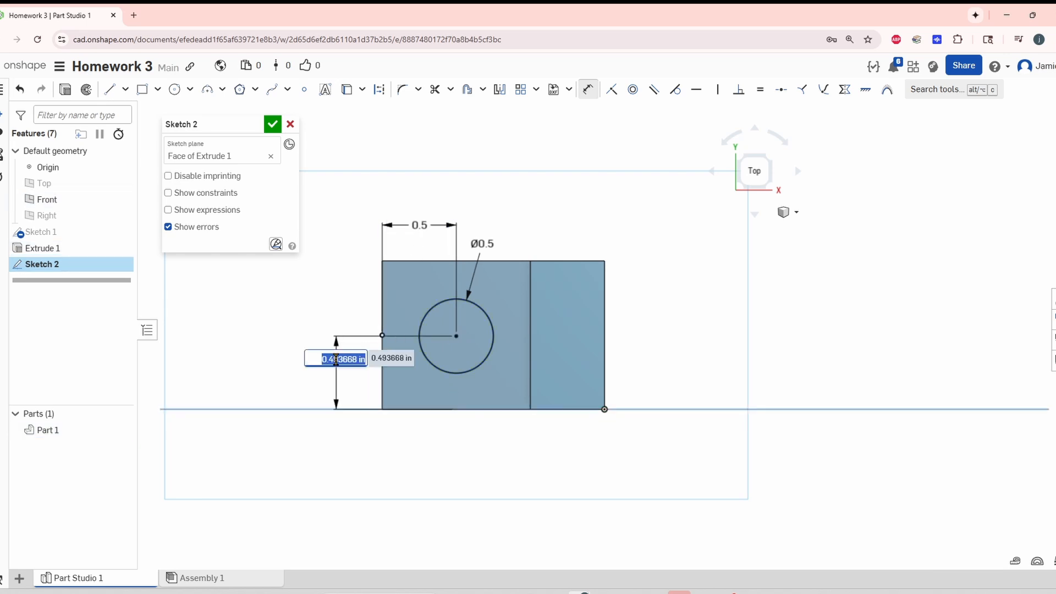
text(0.5)
key(Return)
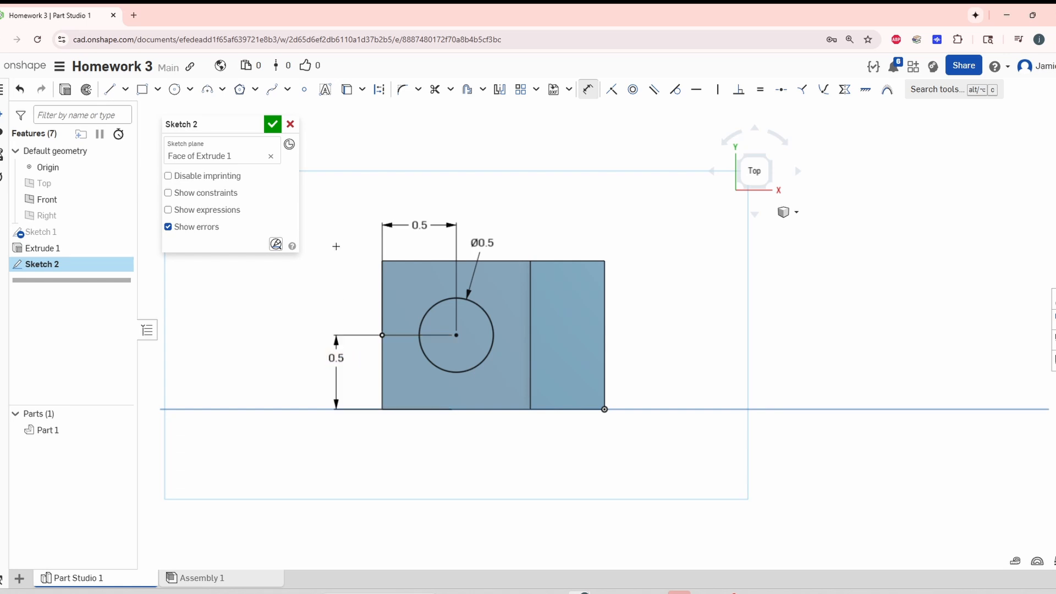
click(273, 126)
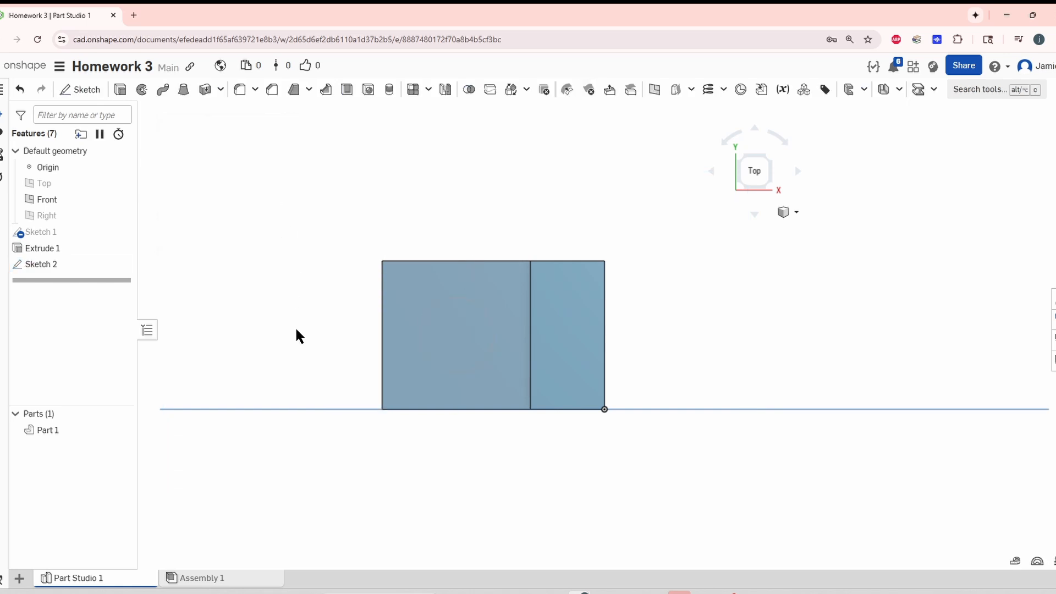
Cut the sketched circle down through the horizontal leg with a Remove extrude in the opposite direction, up to the part's bottom face.
mouse_move(308, 337)
right_down()
mouse_move(297, 306)
mouse_move(304, 351)
mouse_move(295, 292)
right_up()
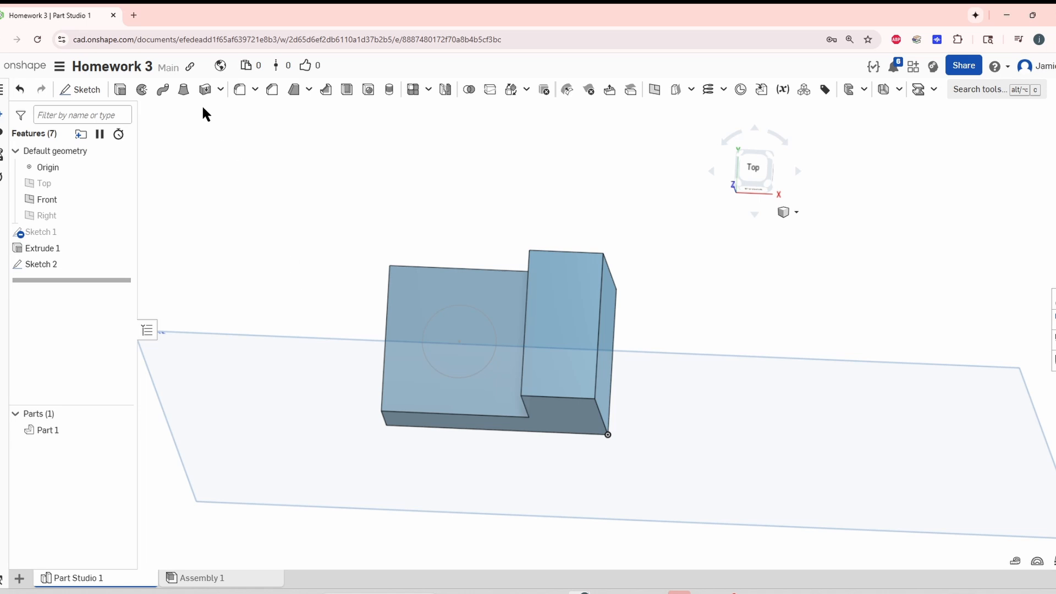
click(121, 90)
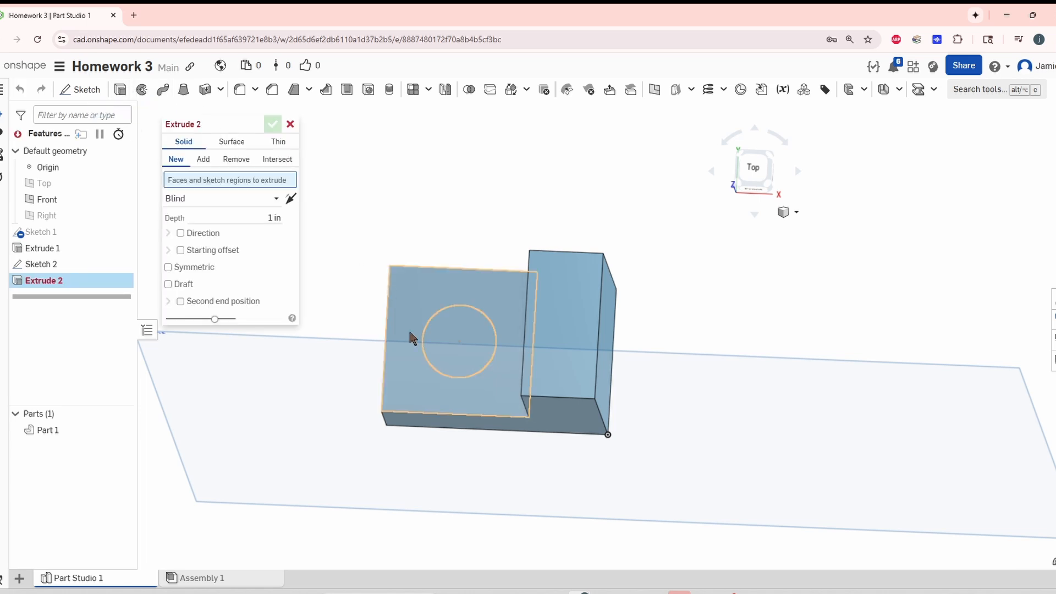
click(449, 325)
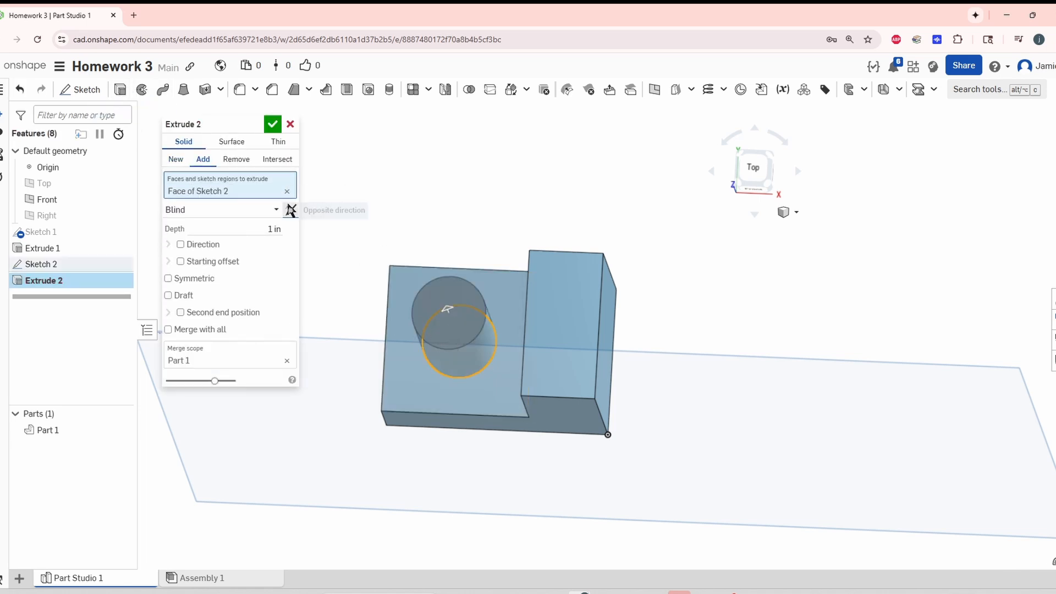
click(291, 212)
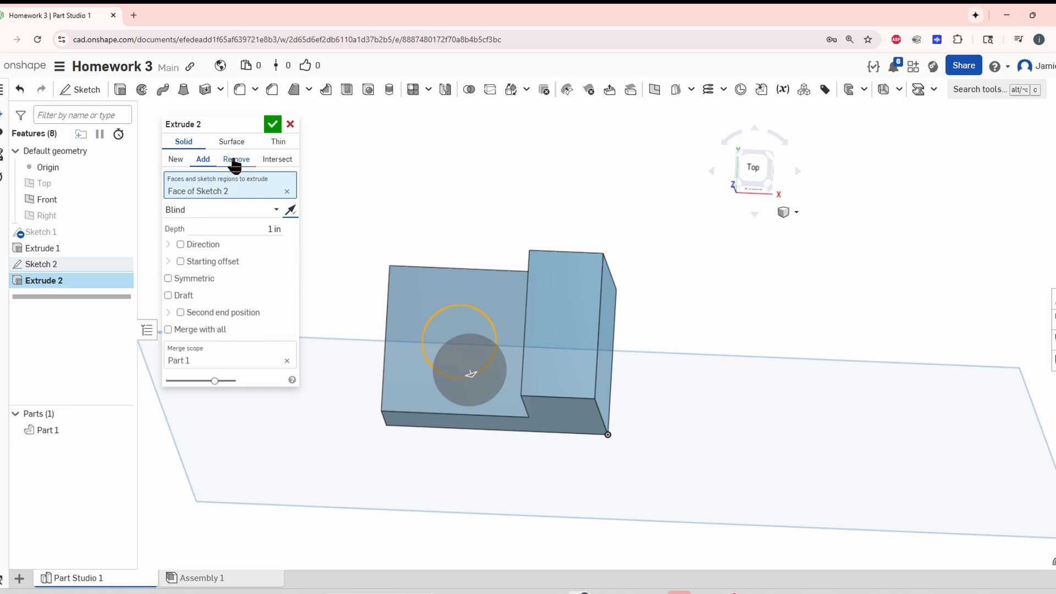
click(235, 163)
right_drag(379, 327, 384, 196)
click(234, 210)
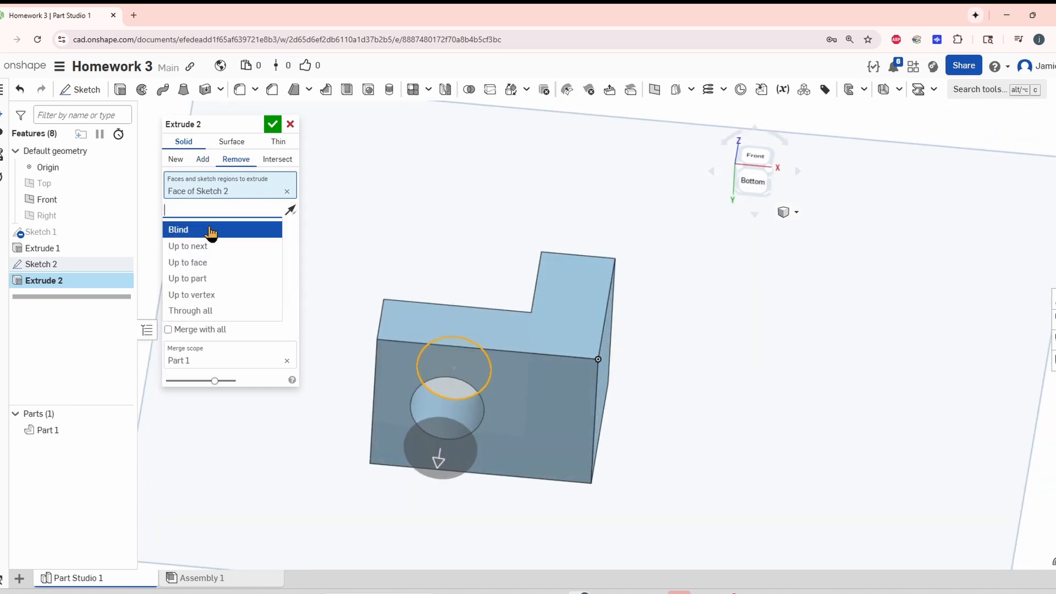
click(193, 265)
click(585, 403)
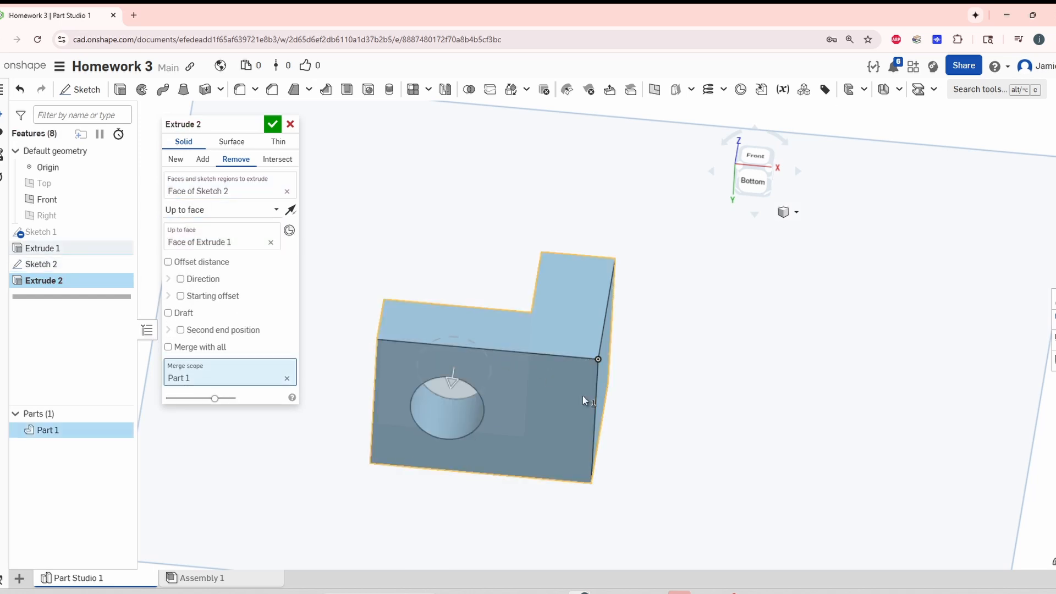
click(274, 124)
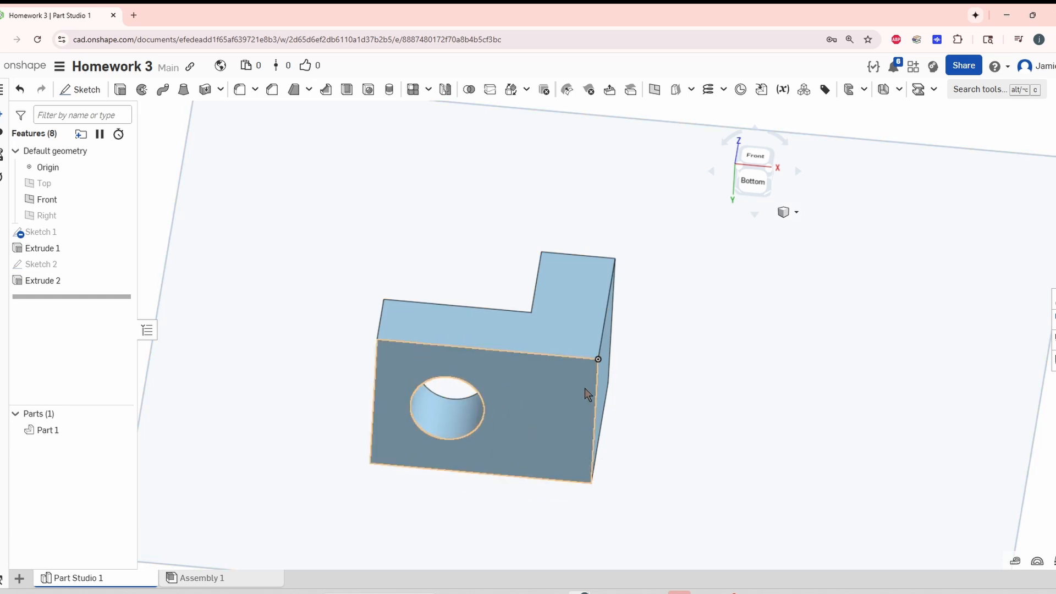
Start a sketch on the inner face of the vertical leg and draw a circle about 0.41 in in diameter near its middle.
right_drag(585, 389, 584, 363)
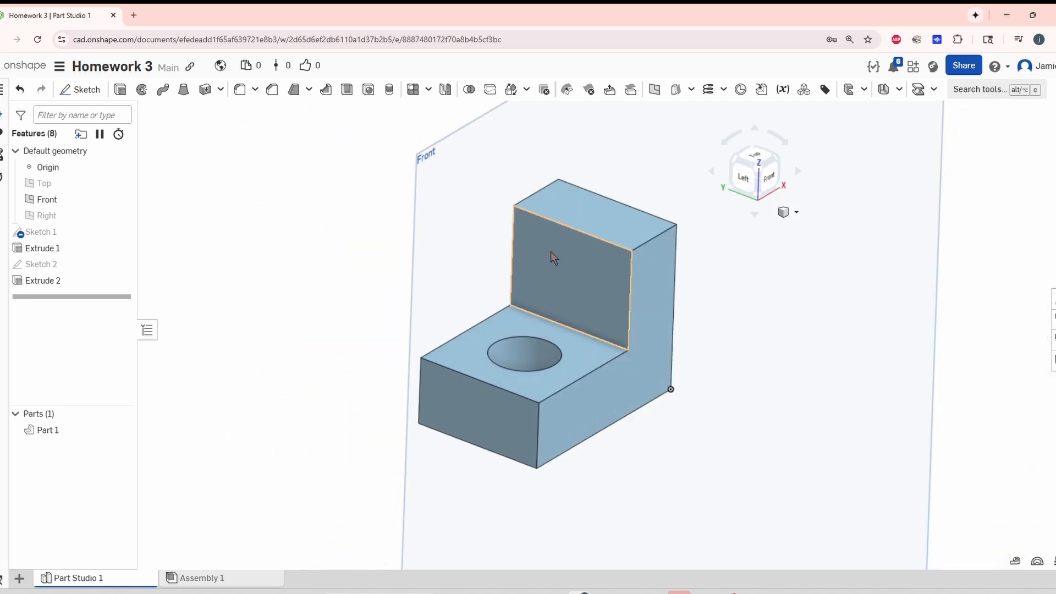
click(80, 89)
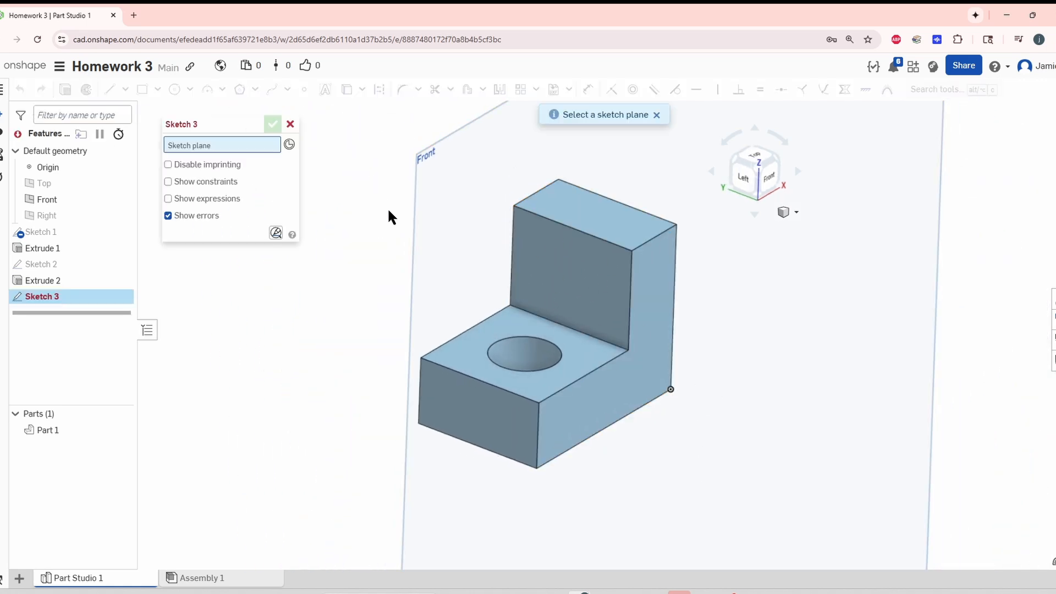
click(559, 280)
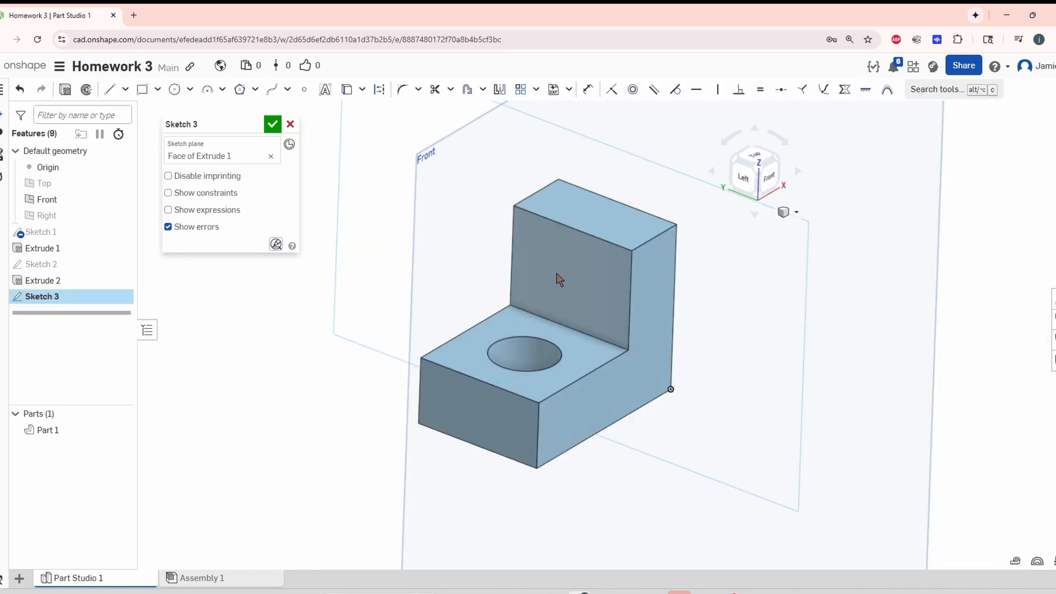
click(175, 89)
click(567, 280)
click(594, 297)
Dimension the diameter of the circle on the vertical leg as 0.5 in.
key(d)
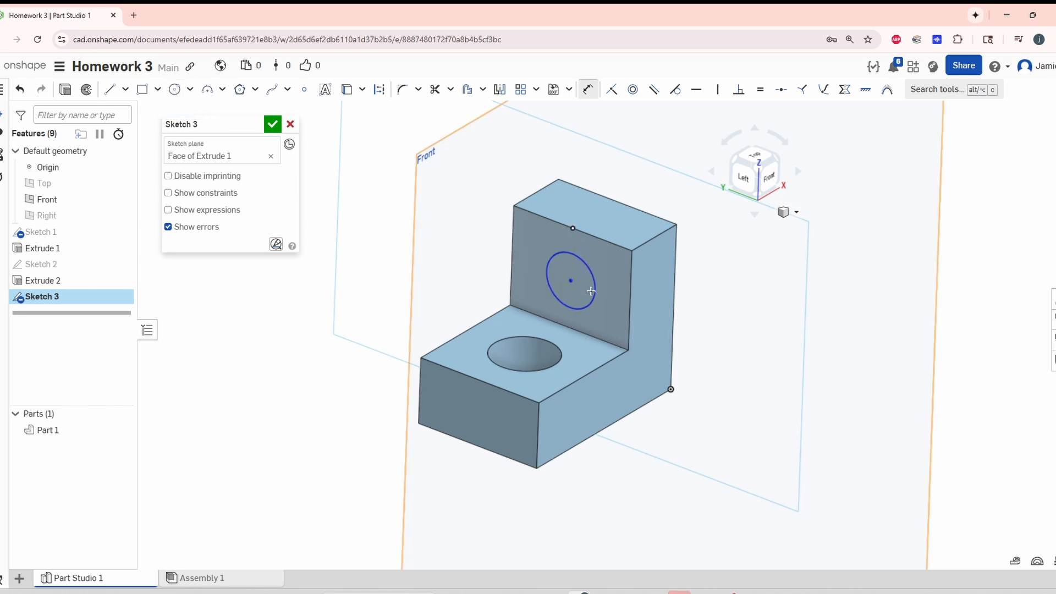
click(594, 290)
click(629, 316)
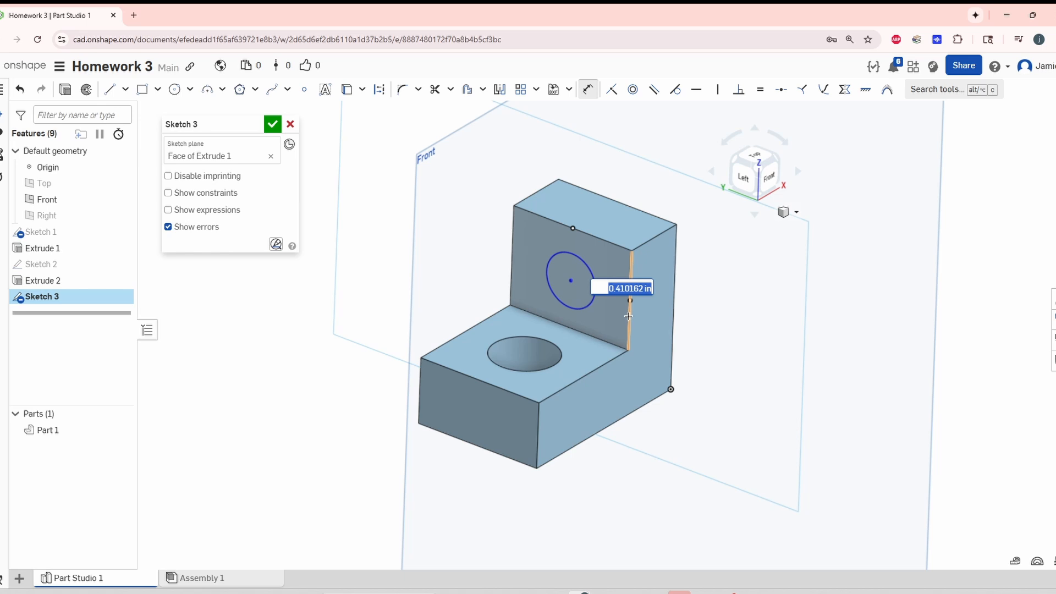
text(0.5)
key(Return)
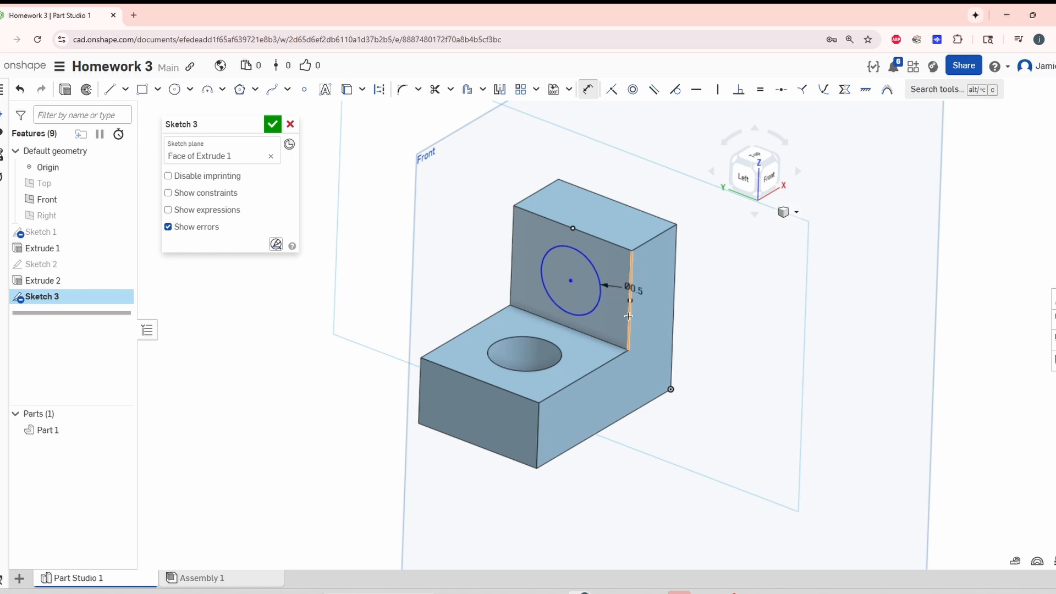
Dimension the circle's center 0.5 in below the upper edge of the vertical leg.
click(607, 241)
click(572, 281)
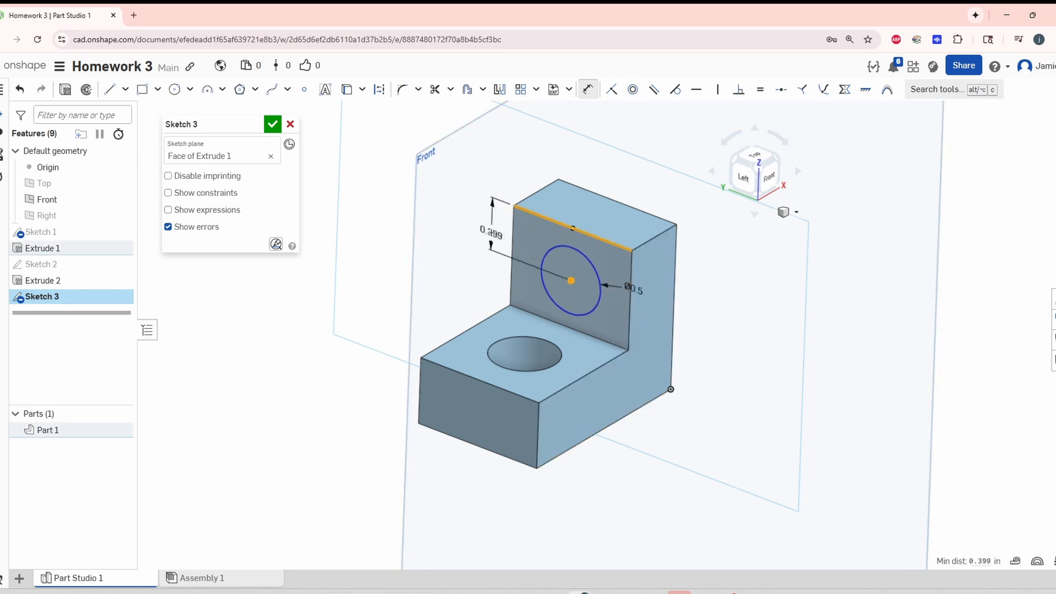
click(492, 234)
text(0.5)
key(Return)
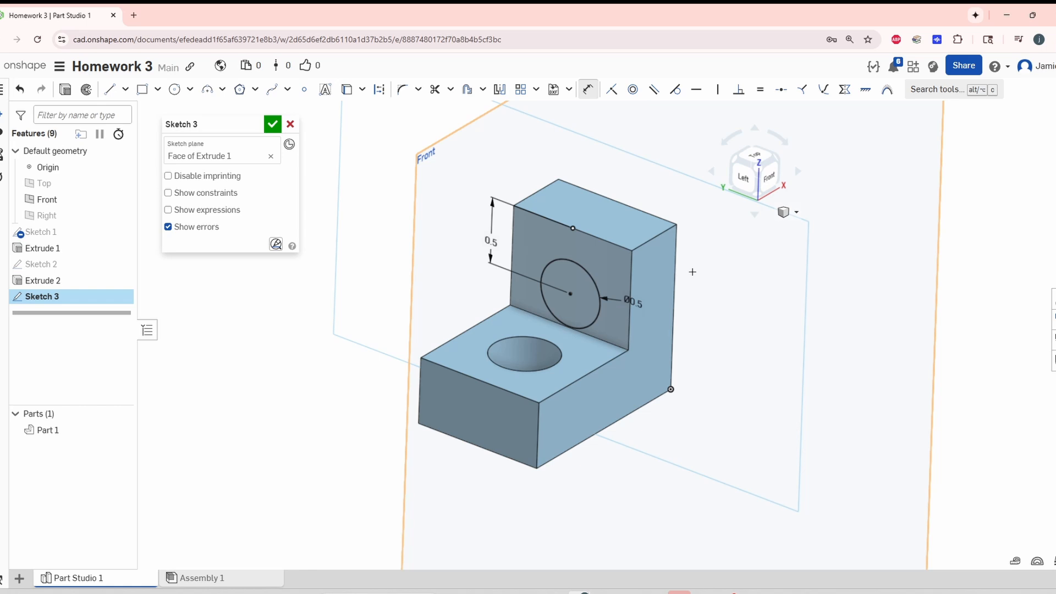
Try to dimension the circle's center 0.5 in from the vertical leg's side edge on the Front plane, and leave the Dimension tool.
click(631, 280)
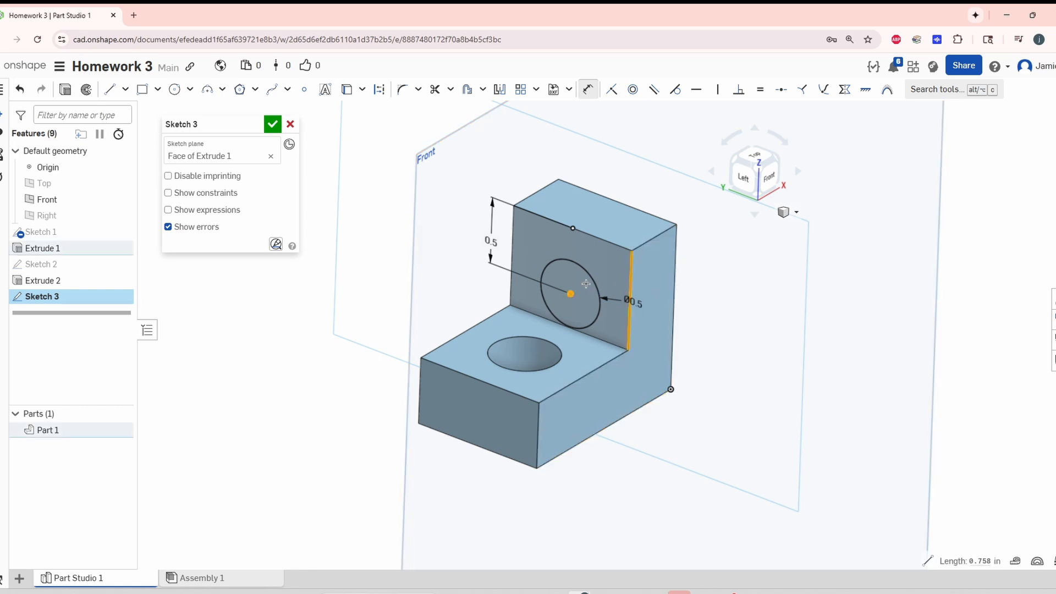
click(571, 294)
click(616, 185)
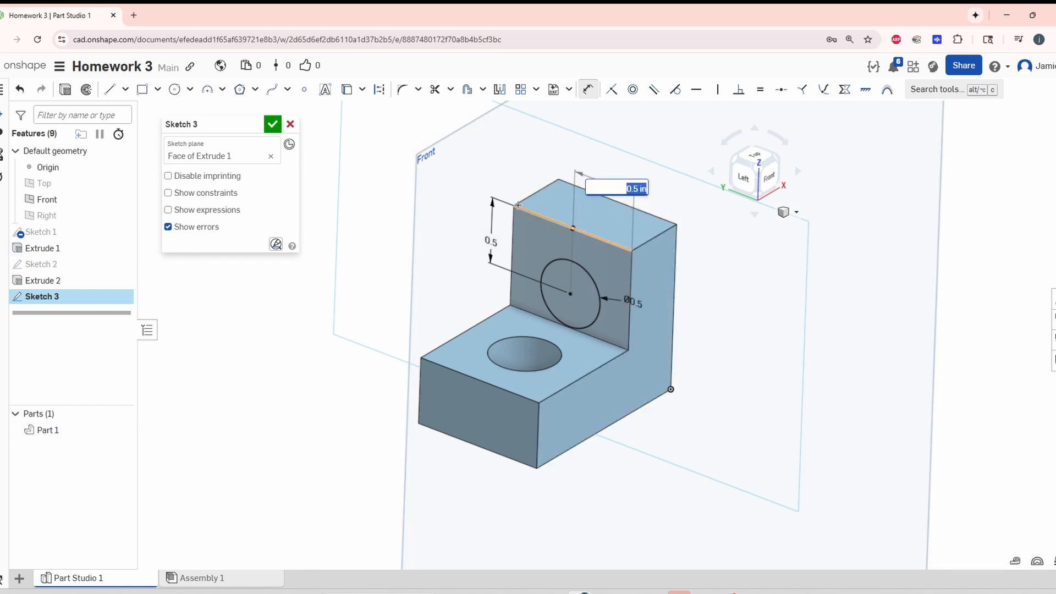
key(BackSpace)
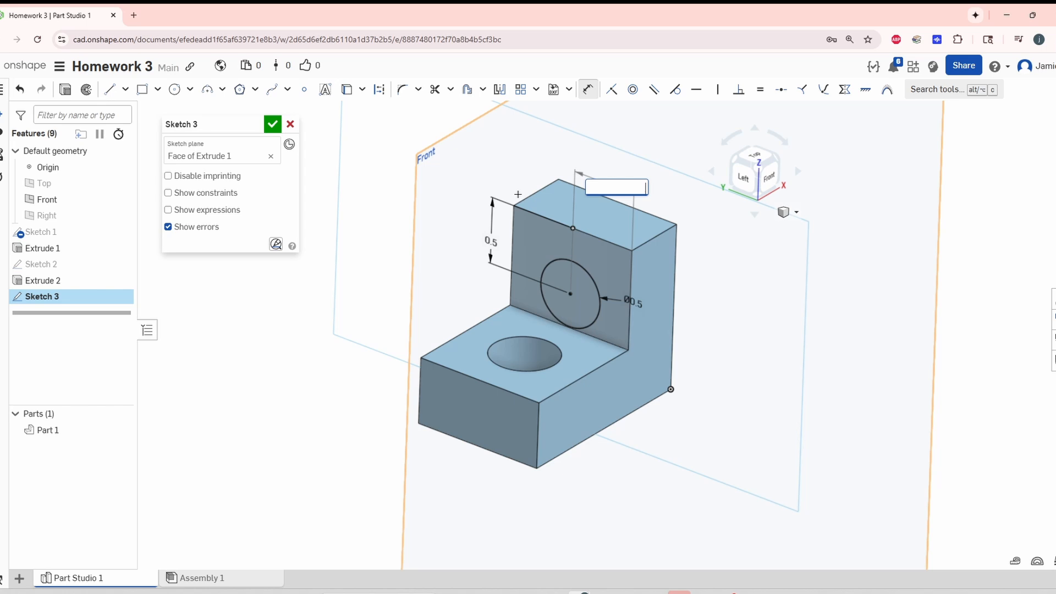
text(0.5)
key(Return)
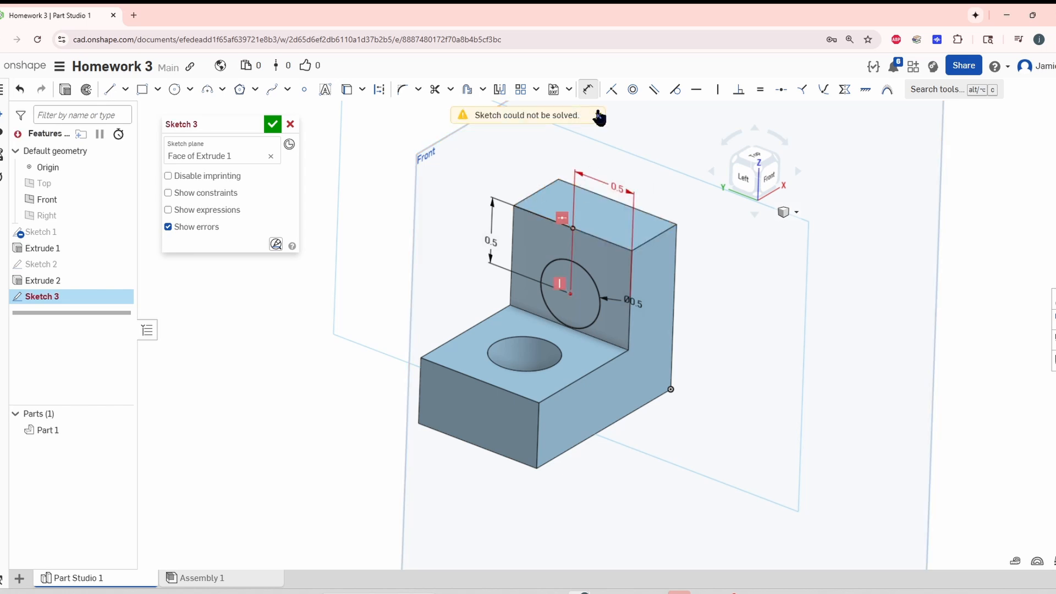
click(621, 188)
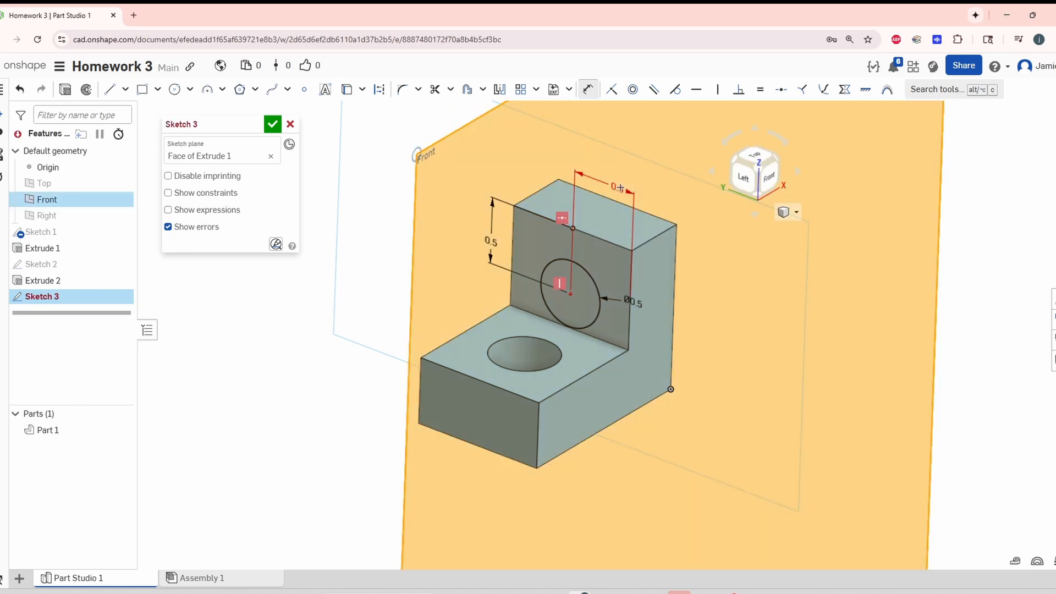
key(Escape)
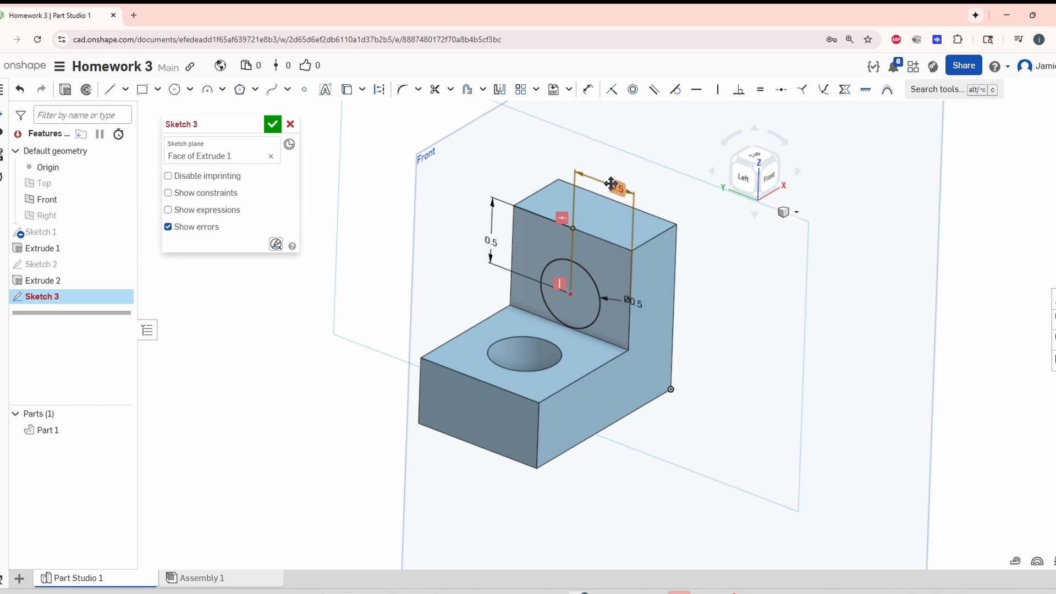
Delete the horizontal dimension from the circle's center to the vertical leg's side edge and finish the sketch.
click(612, 185)
key(Delete)
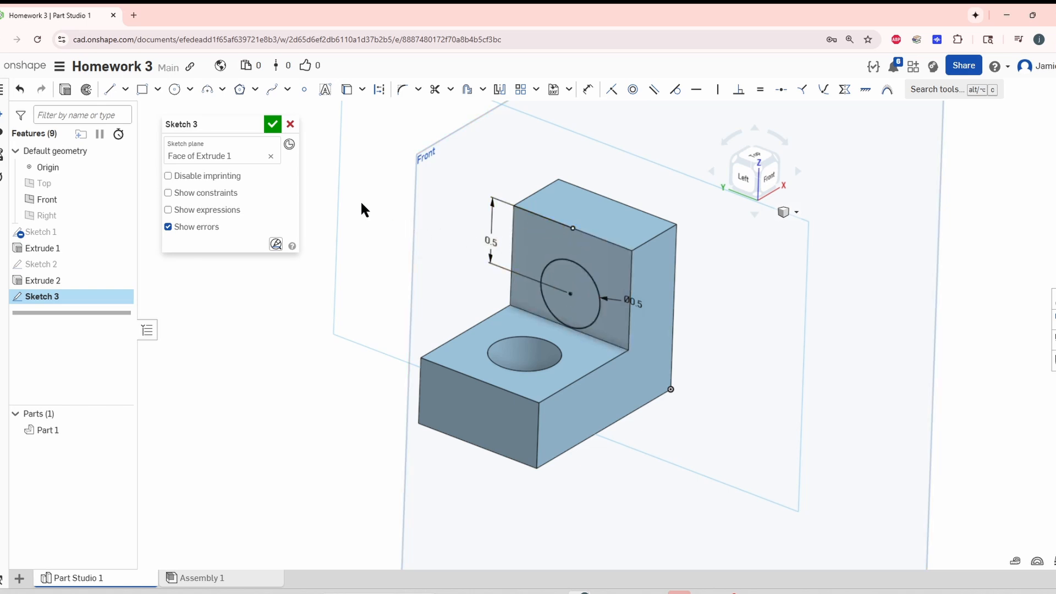
click(272, 124)
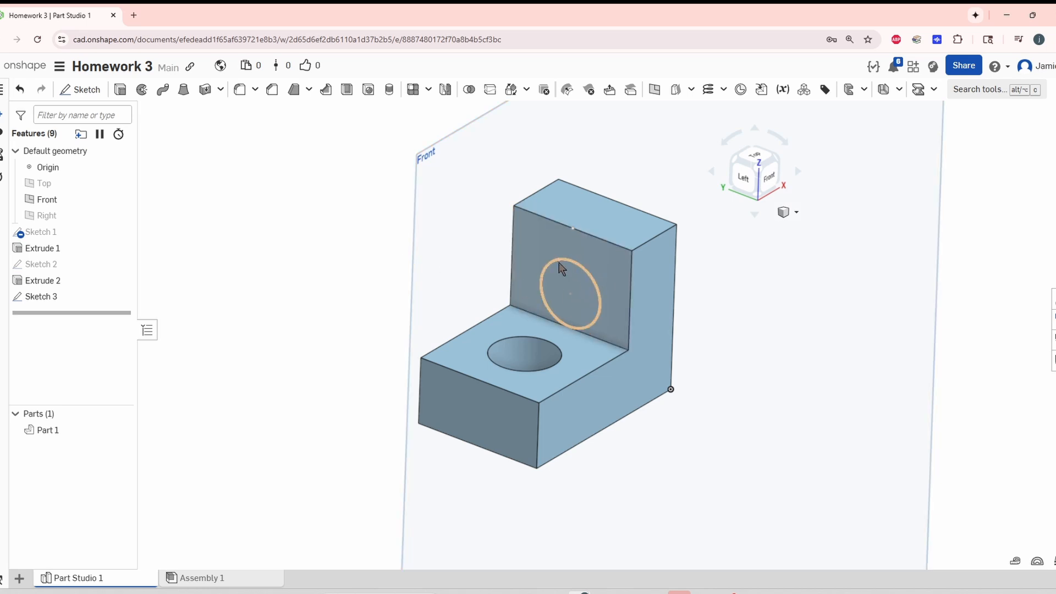
Edit the L-shaped profile sketch, dimension its overall height from bottom to top edge as 1.75 in, and finish the sketch.
double_click(44, 232)
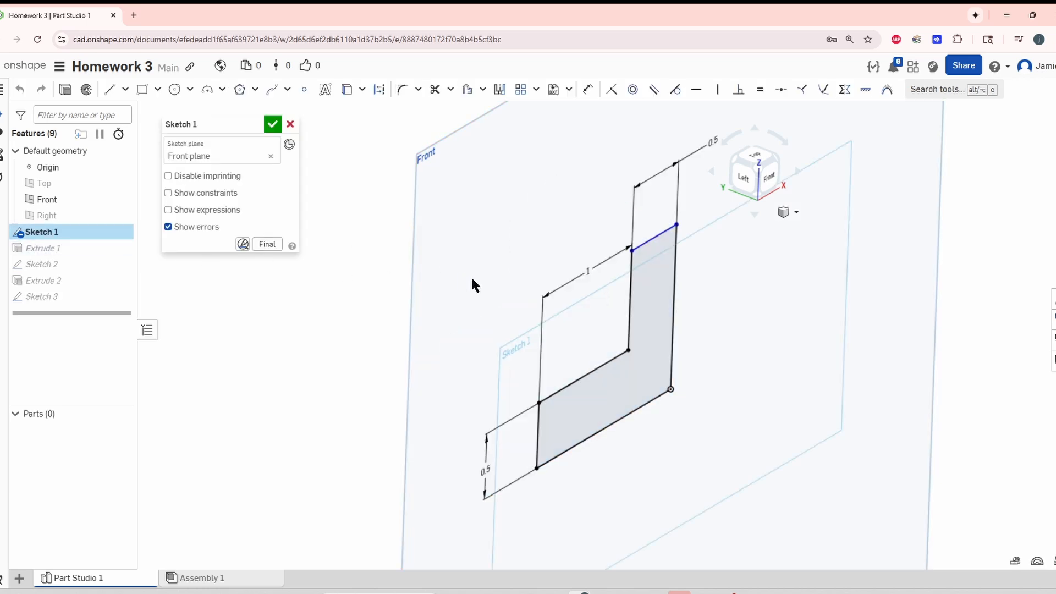
mouse_move(471, 276)
right_down()
mouse_move(424, 248)
mouse_move(406, 271)
mouse_move(384, 236)
mouse_move(496, 297)
right_up()
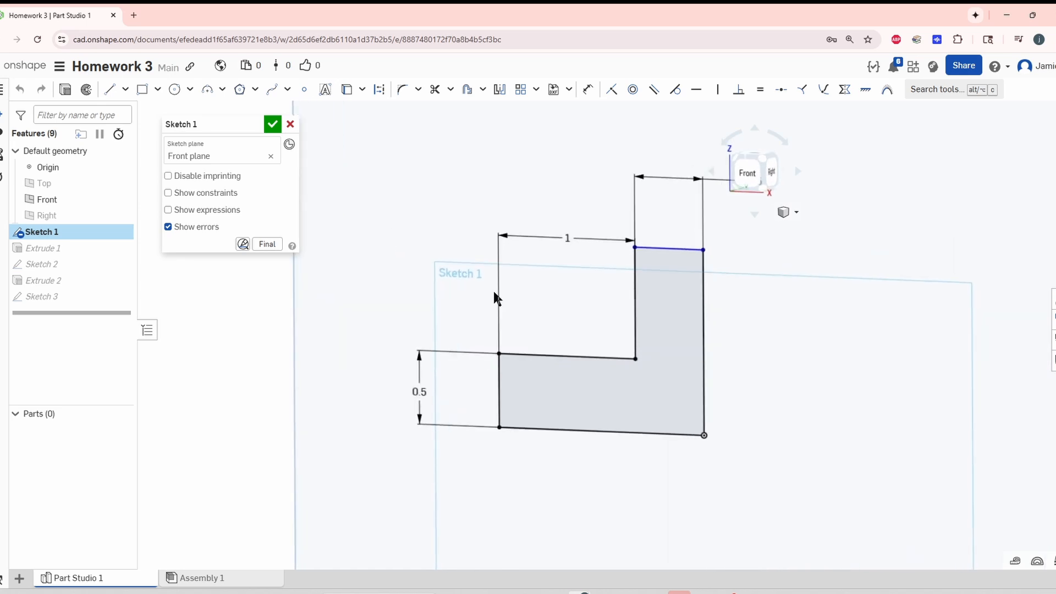
click(587, 90)
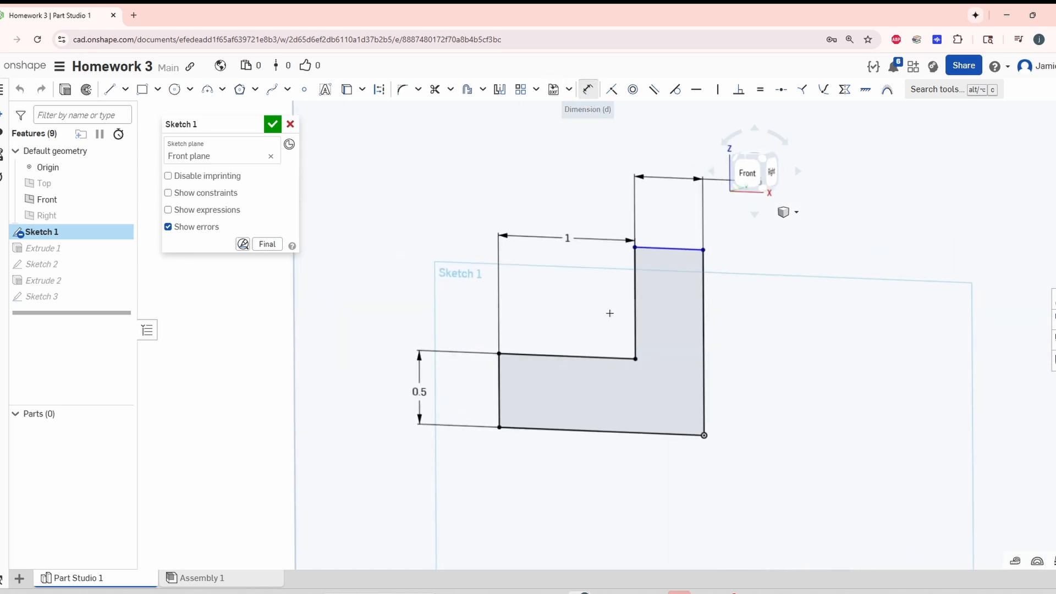
click(693, 439)
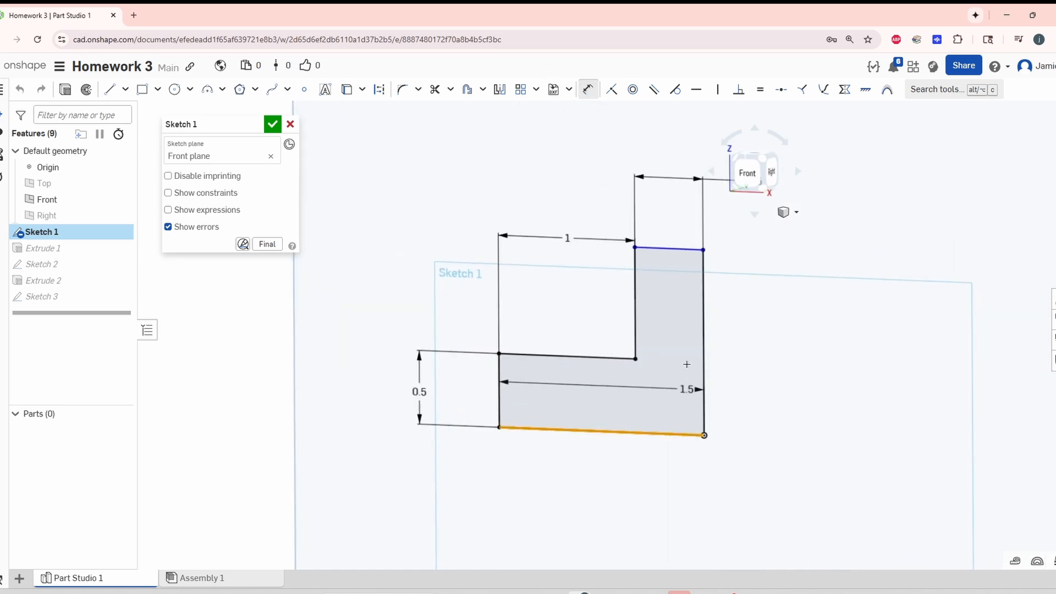
click(678, 248)
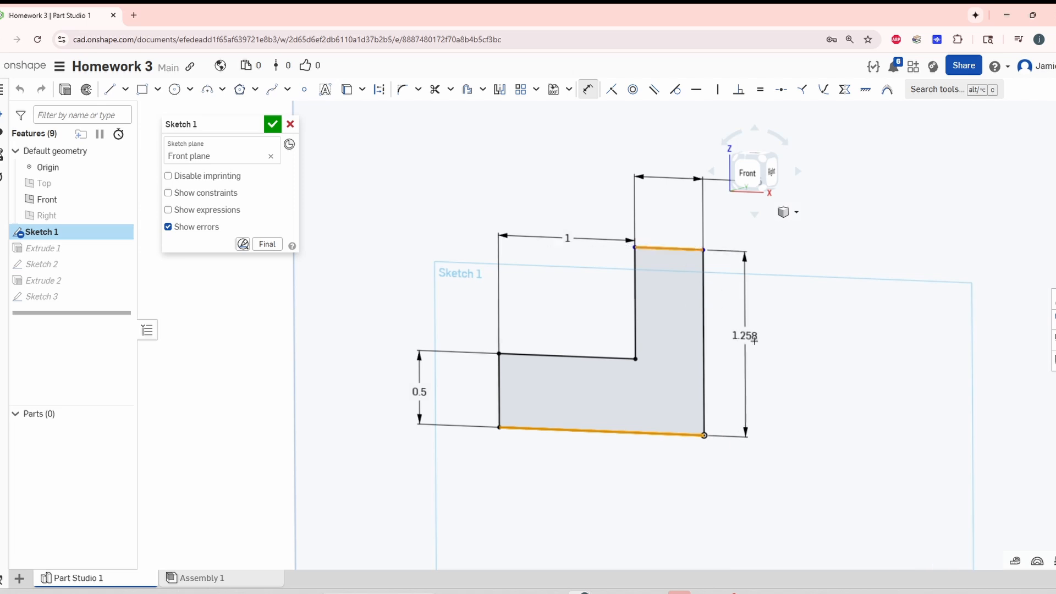
click(762, 345)
text(1.75)
key(Return)
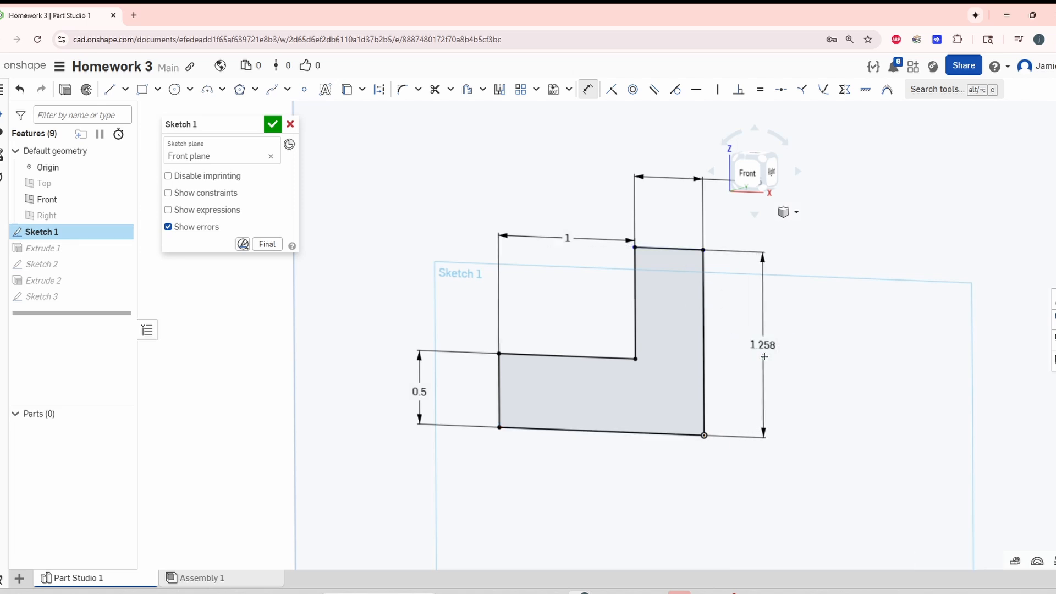
click(275, 124)
Cut the circle through the vertical leg with a Remove extrude in the opposite direction, ending up to the leg's outer face.
right_drag(488, 232, 545, 243)
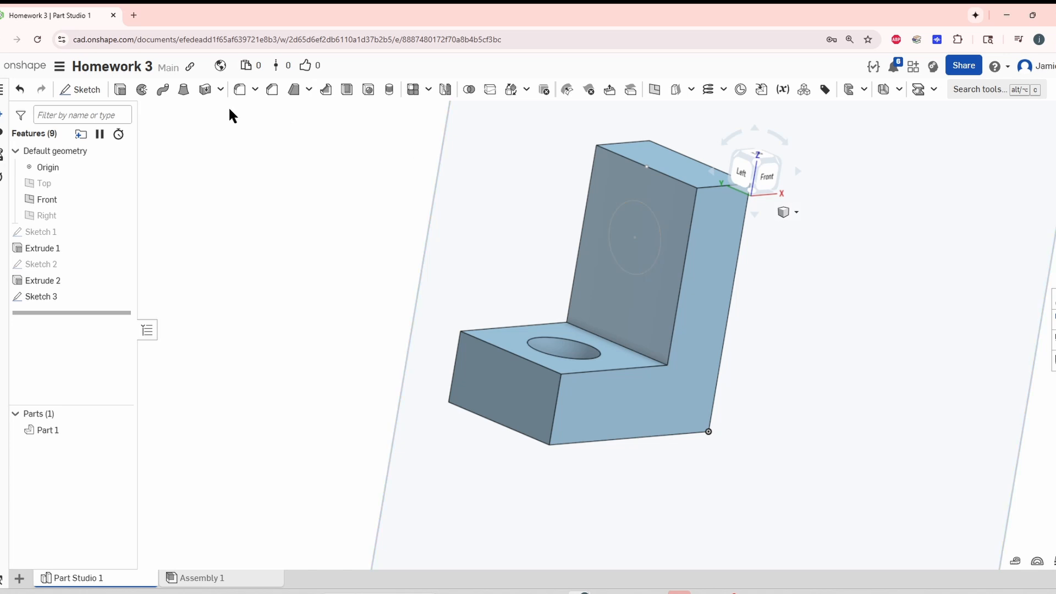
click(119, 90)
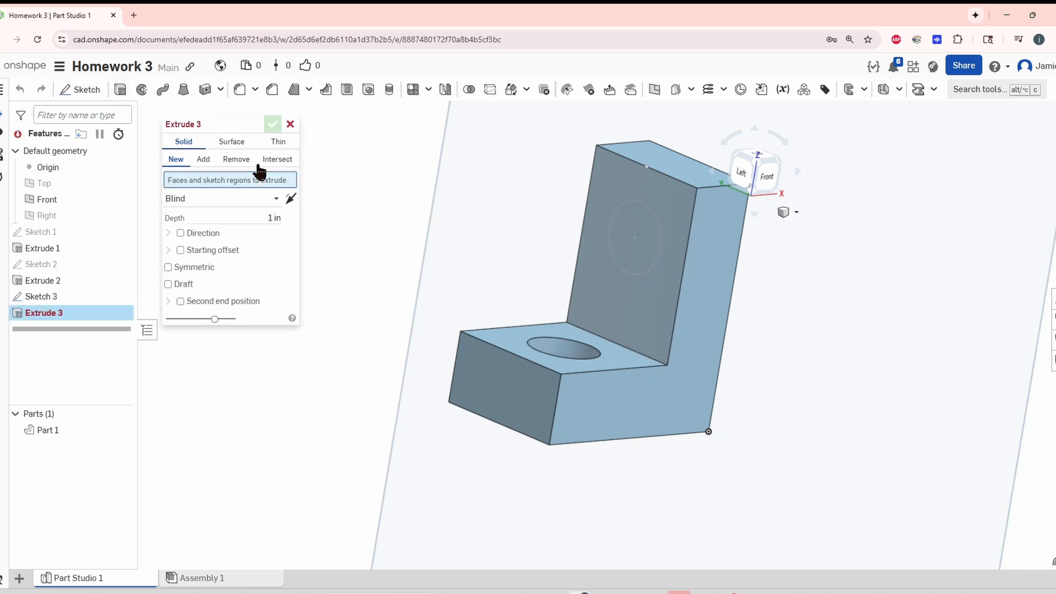
click(630, 234)
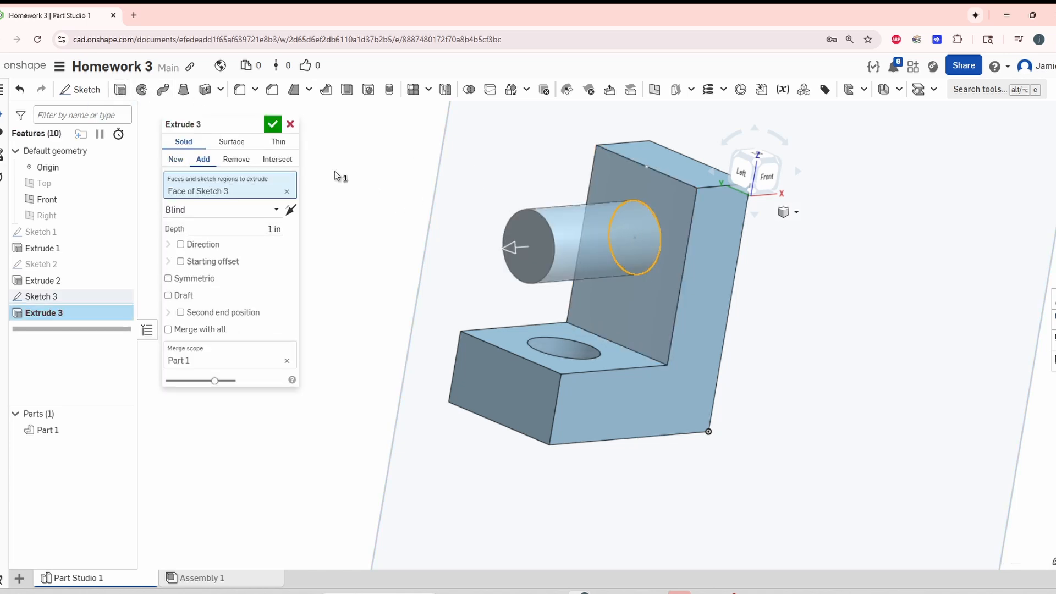
click(292, 211)
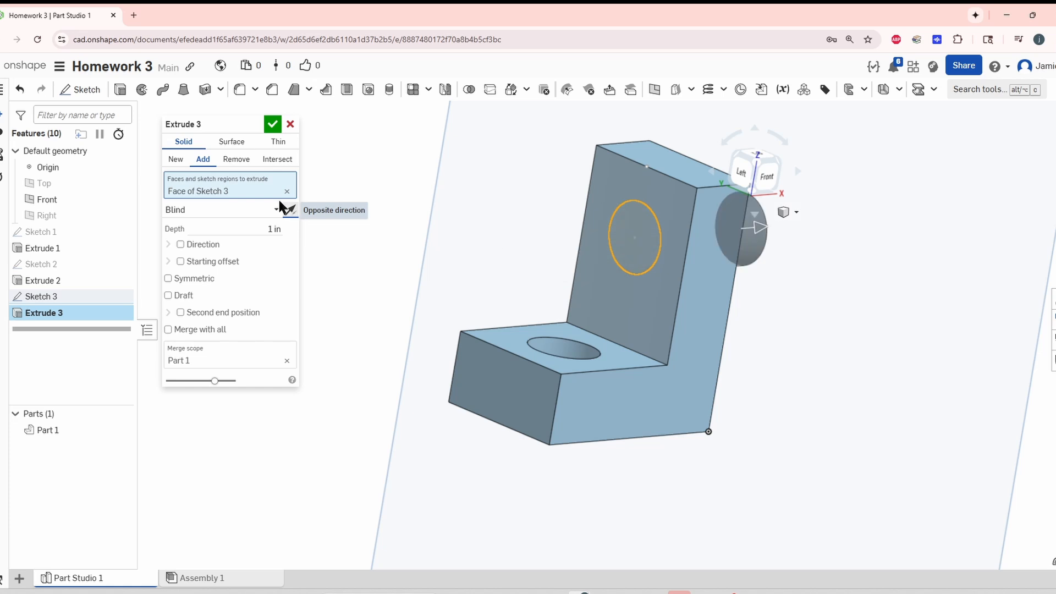
click(236, 161)
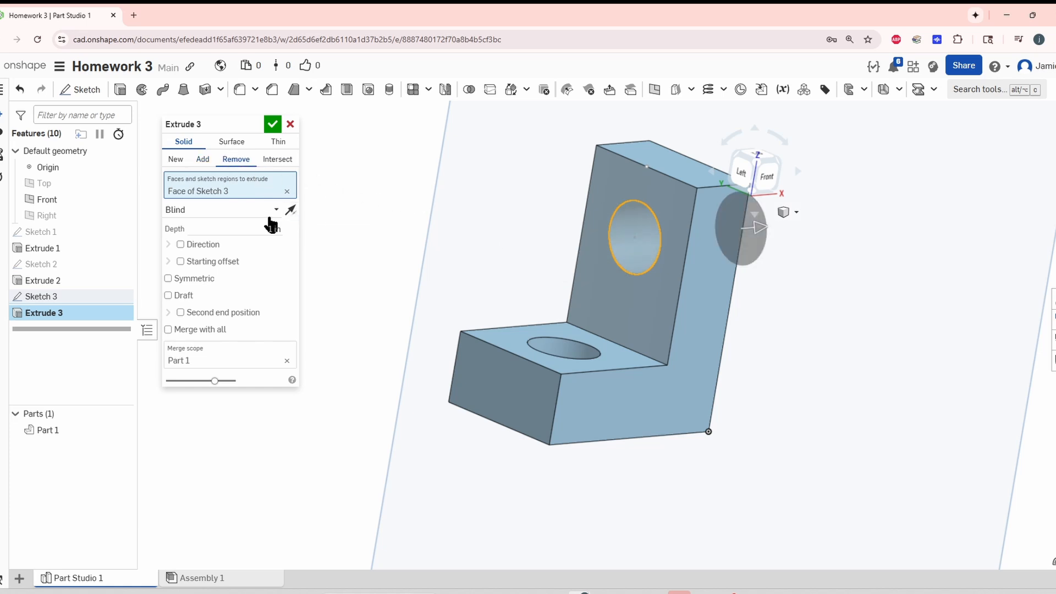
click(210, 212)
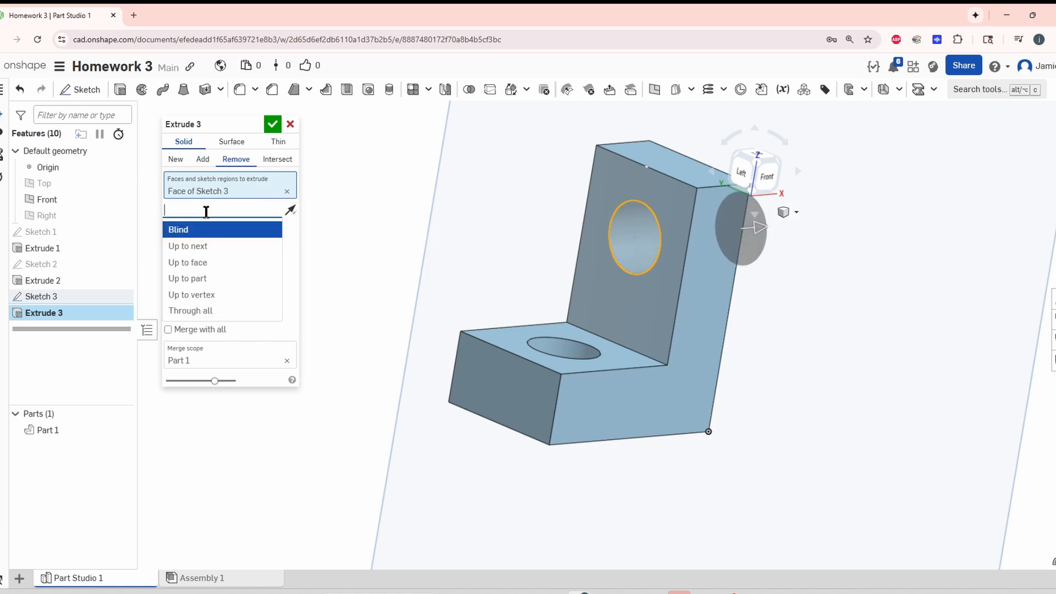
click(195, 262)
right_drag(434, 288, 670, 279)
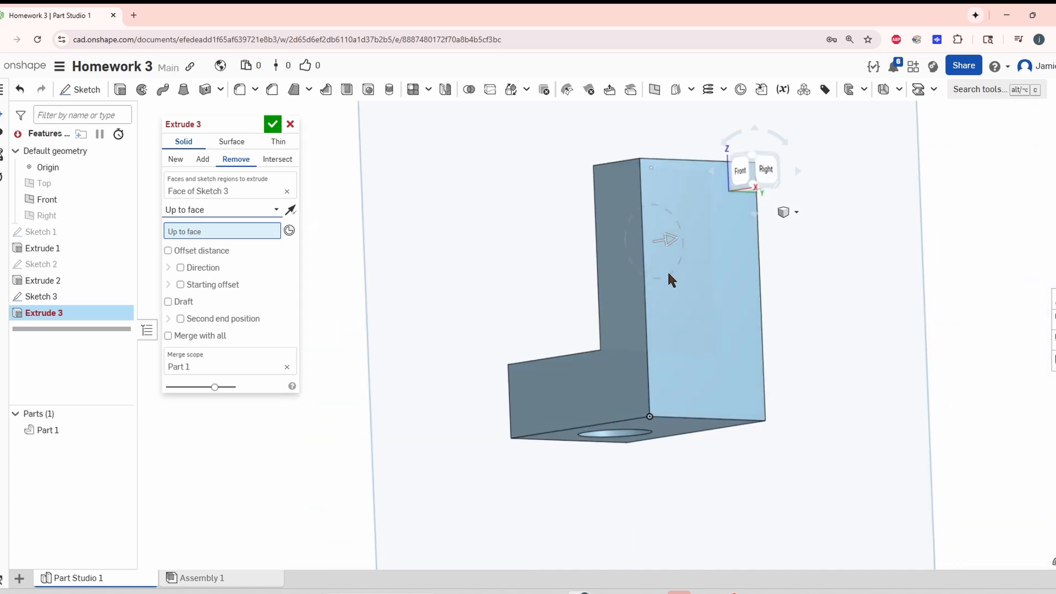
click(709, 335)
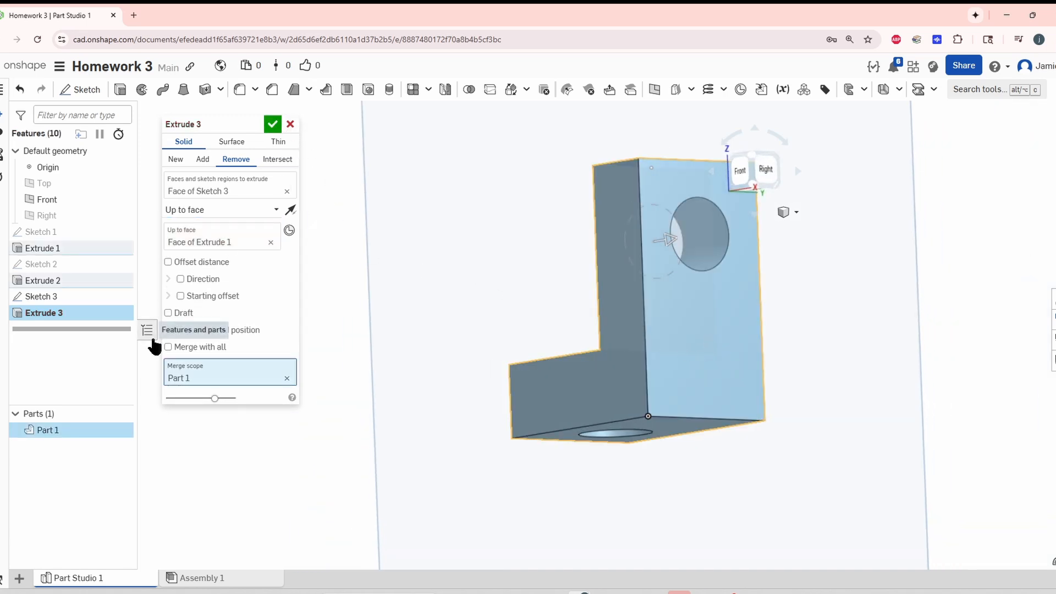
click(272, 125)
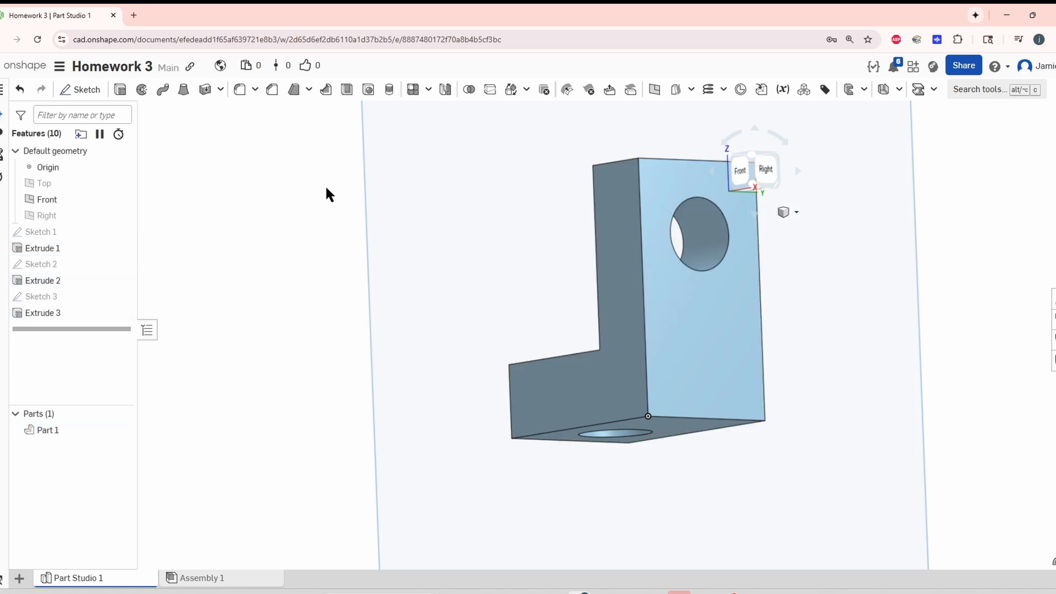
Mirror the L-shaped part about the outer face of its vertical leg, adding the copy to the same part.
scroll(432, 209, down, 3)
right_drag(434, 212, 512, 237)
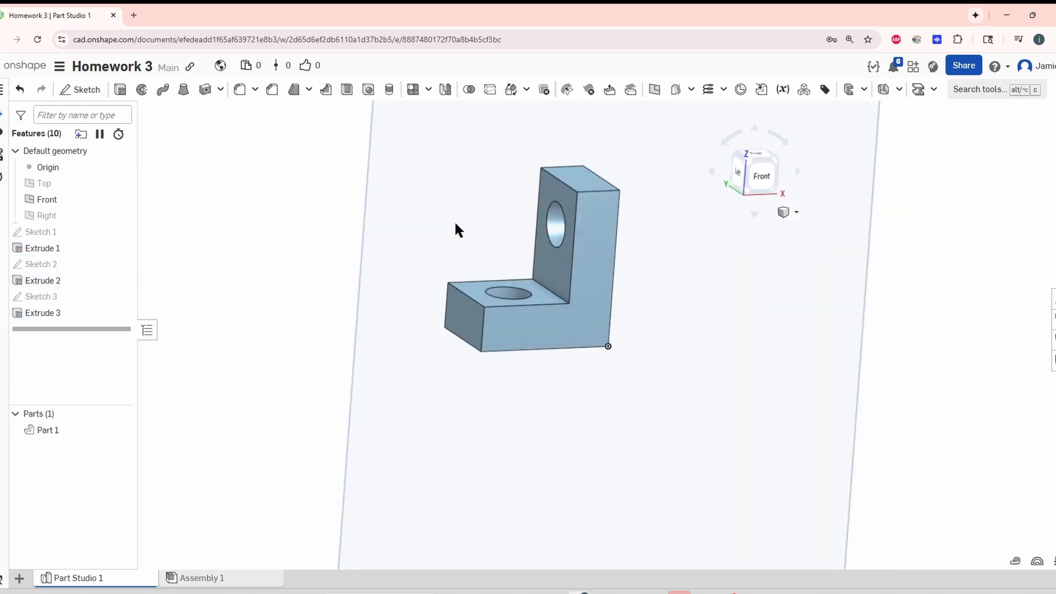
middle_drag(455, 229, 431, 276)
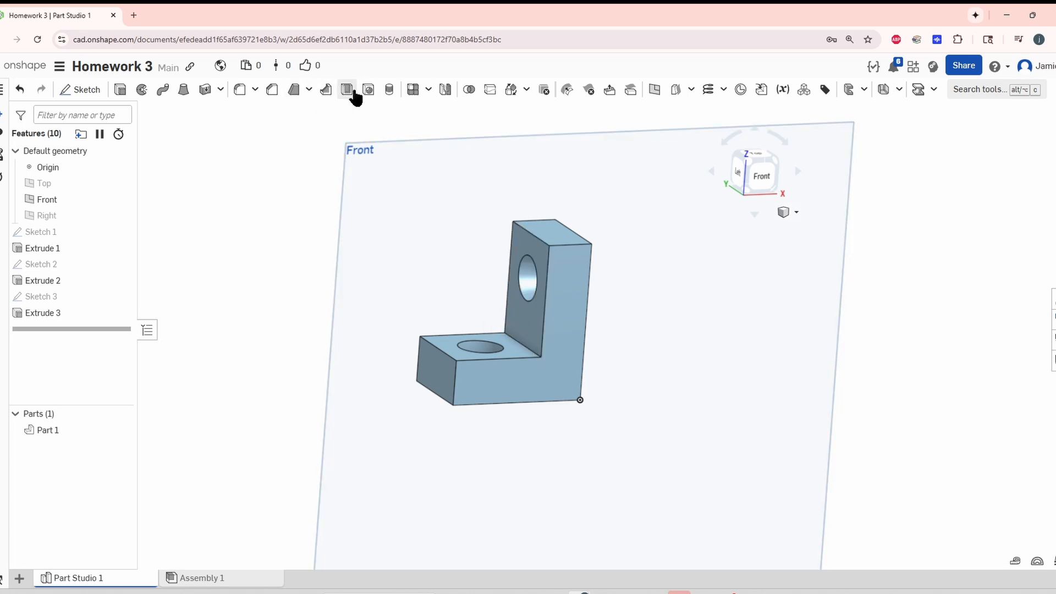
click(446, 90)
right_drag(499, 177, 465, 197)
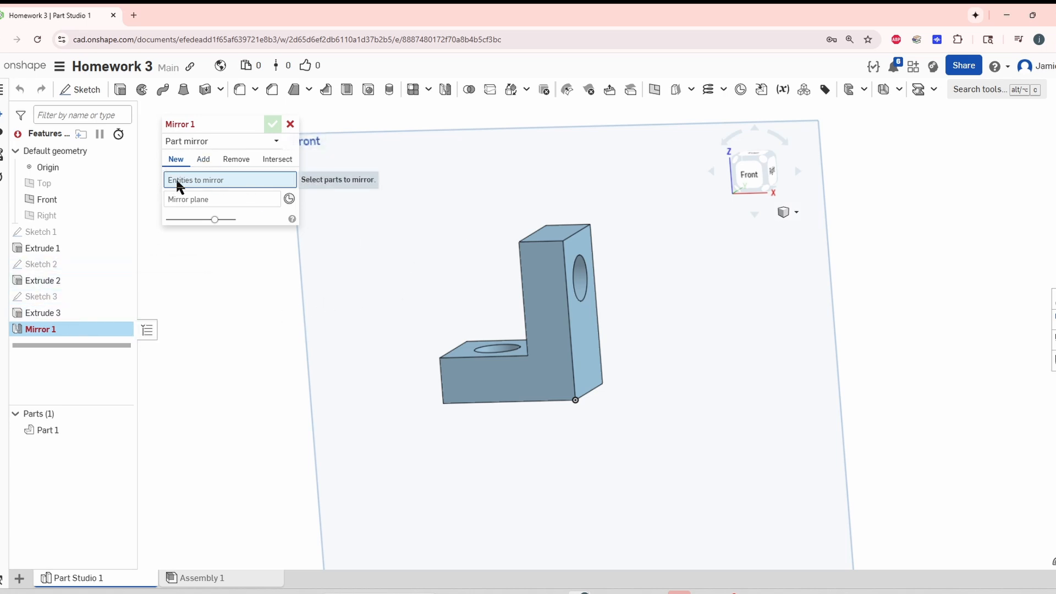
click(540, 345)
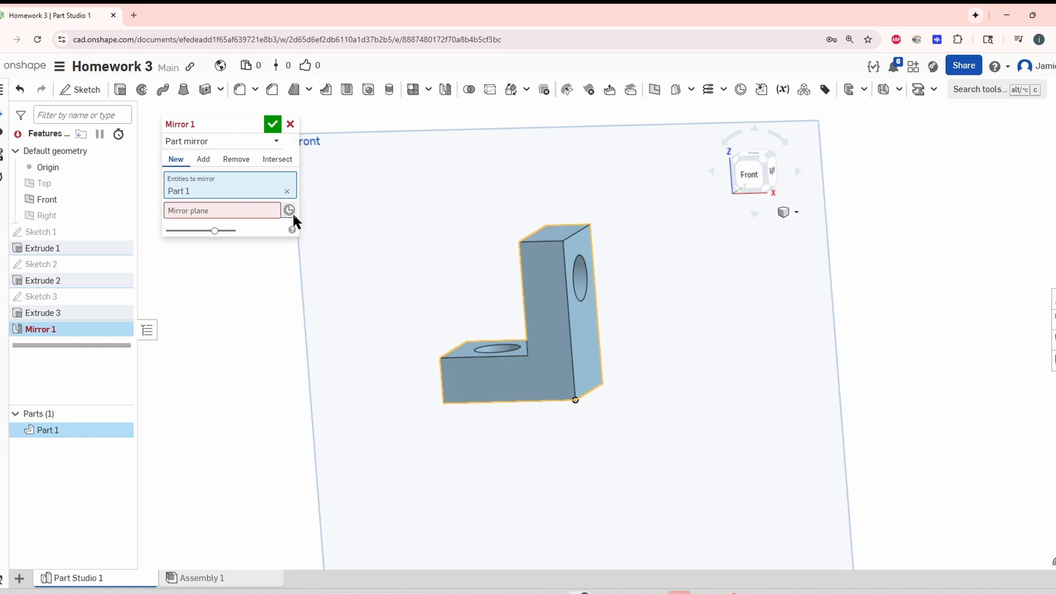
click(280, 215)
click(595, 325)
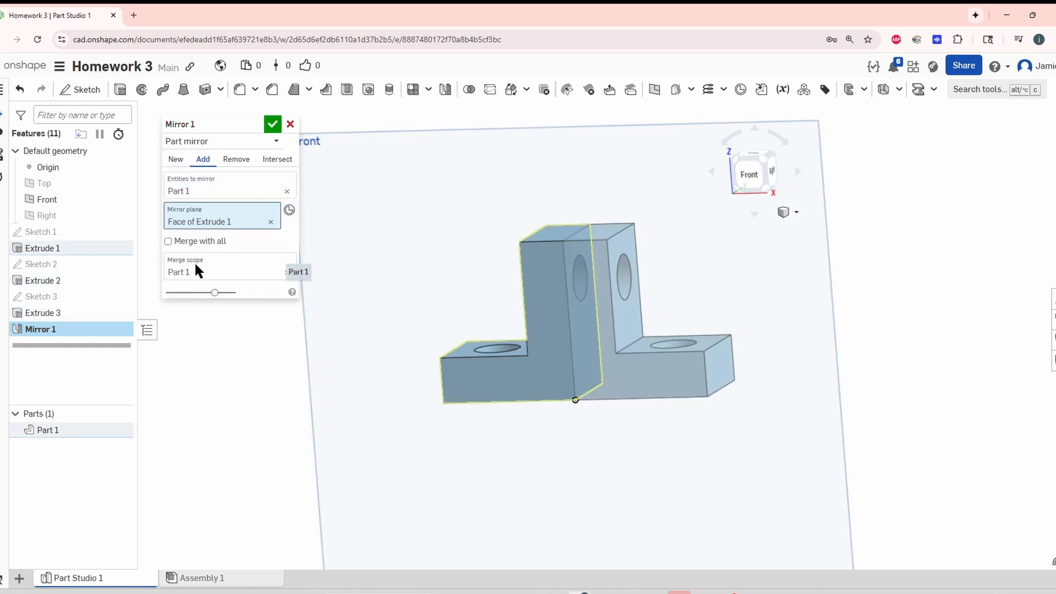
click(272, 124)
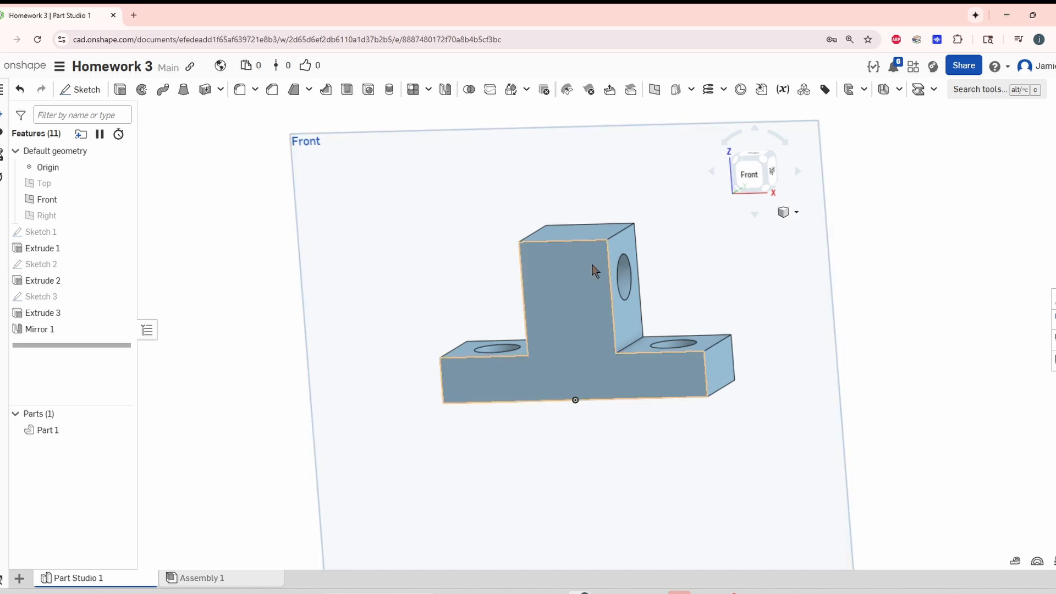
Fillet the two vertical end edges of the original horizontal leg with a 0.5 in radius, and reorder the fillet before the mirror.
right_drag(572, 460, 601, 488)
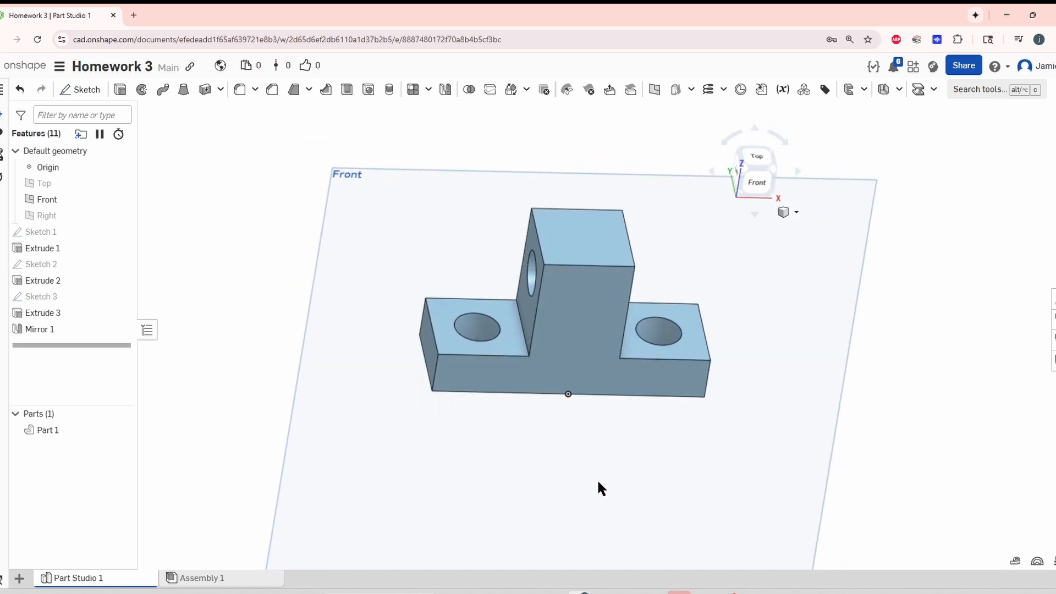
right_drag(663, 438, 474, 427)
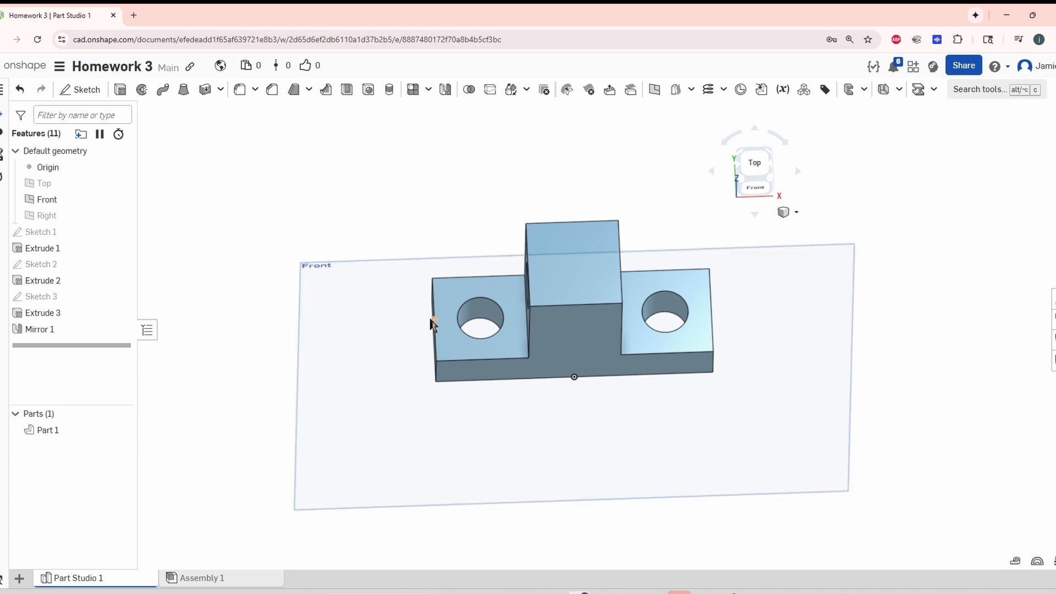
right_drag(432, 323, 427, 292)
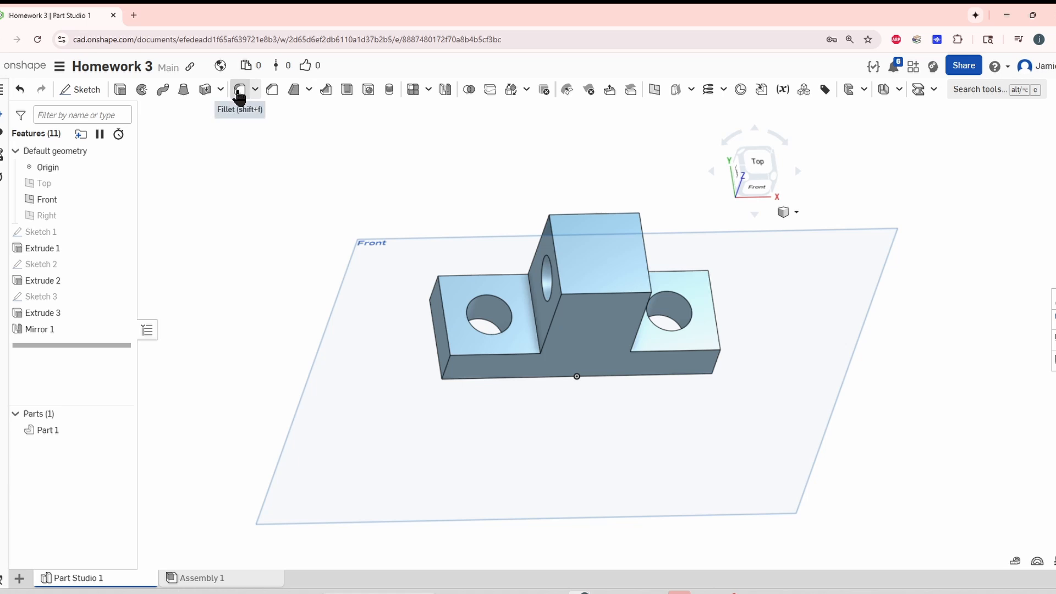
click(240, 90)
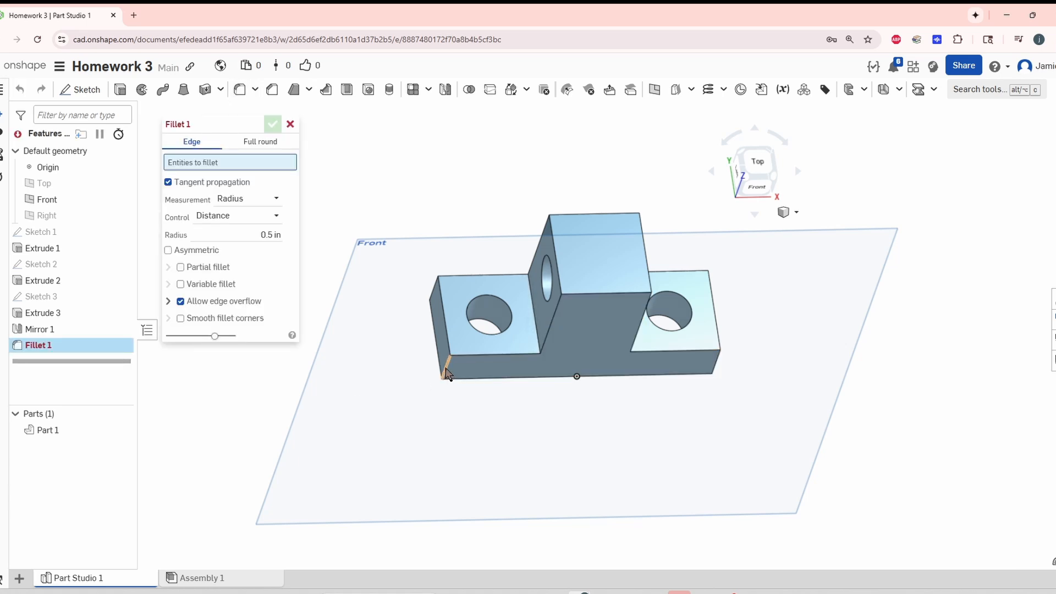
click(447, 374)
click(435, 289)
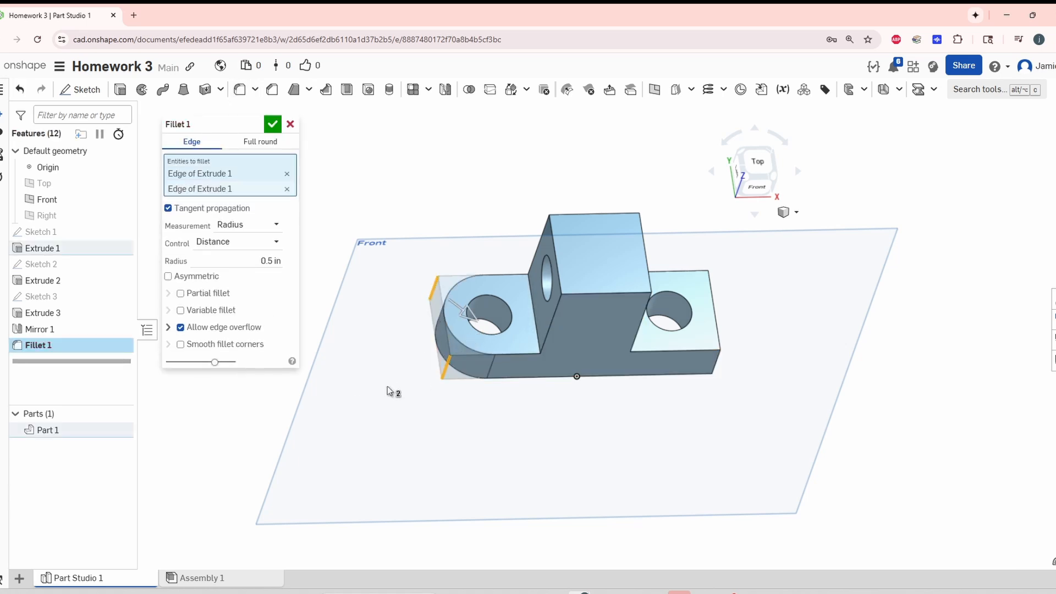
click(272, 124)
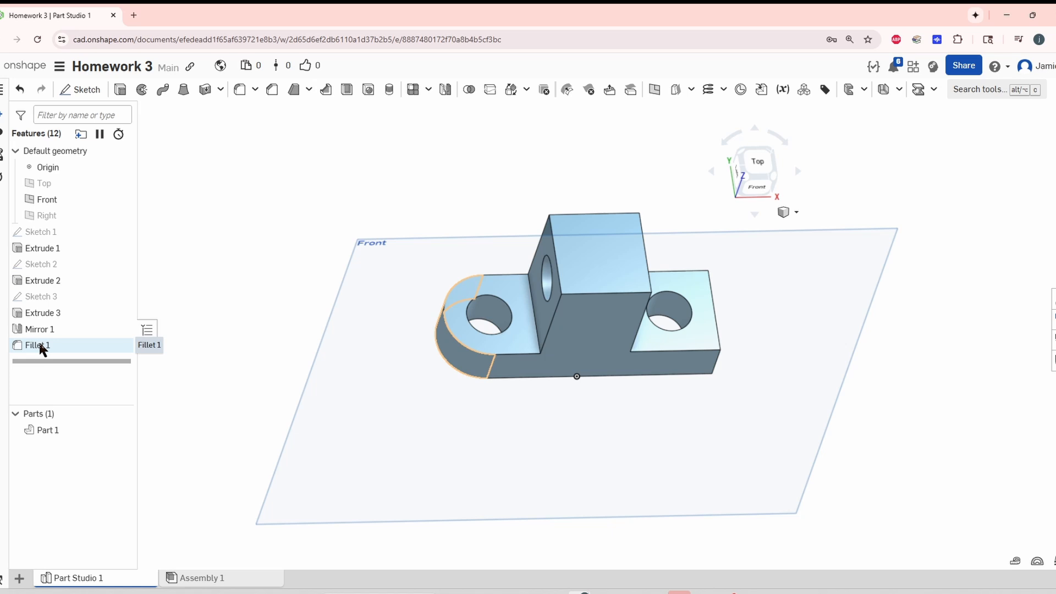
mouse_move(41, 348)
mouse_down()
mouse_move(46, 329)
mouse_move(48, 342)
mouse_up()
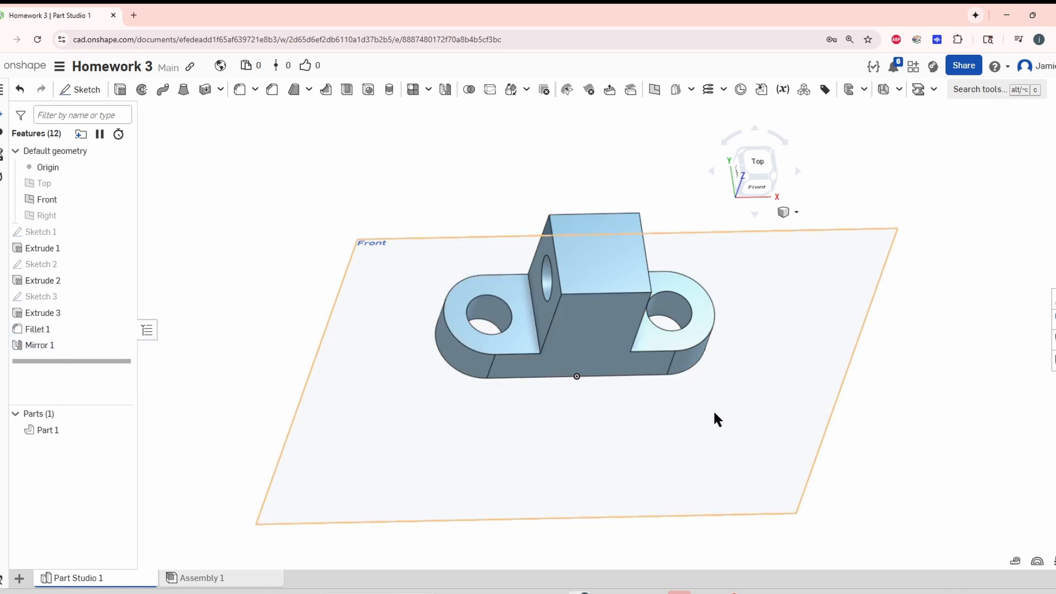
Fillet the front and back top edges of the central upright with a 0.5 in radius.
middle_drag(730, 414, 689, 423)
right_drag(734, 416, 527, 288)
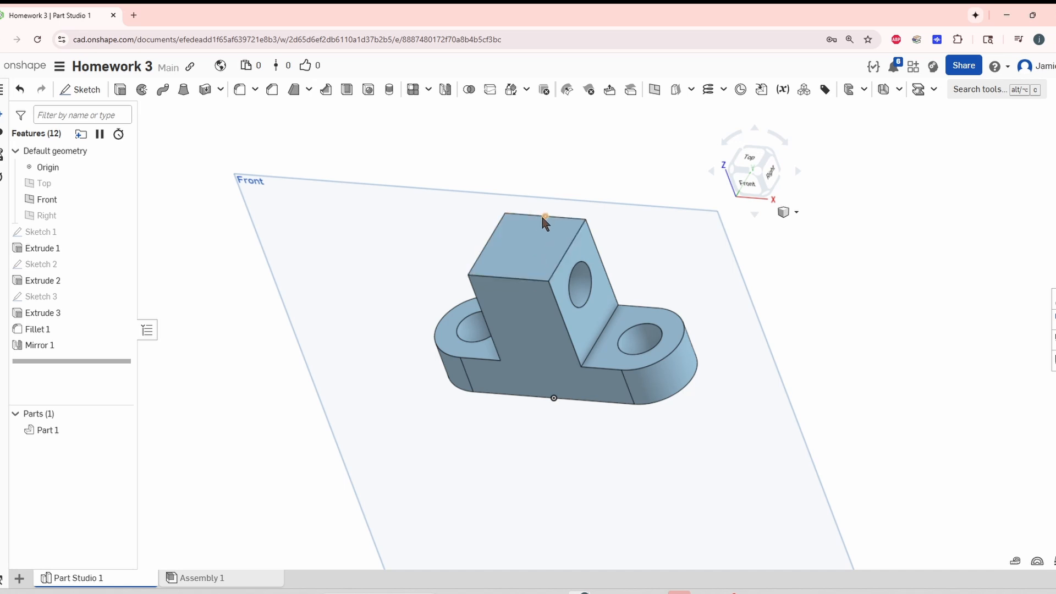
click(240, 90)
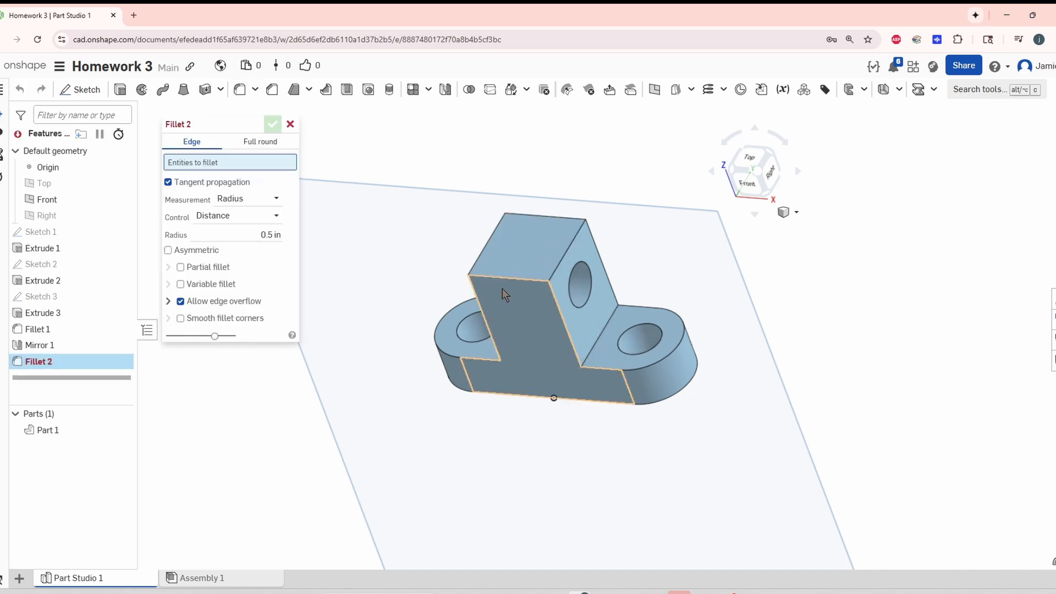
click(501, 281)
click(538, 220)
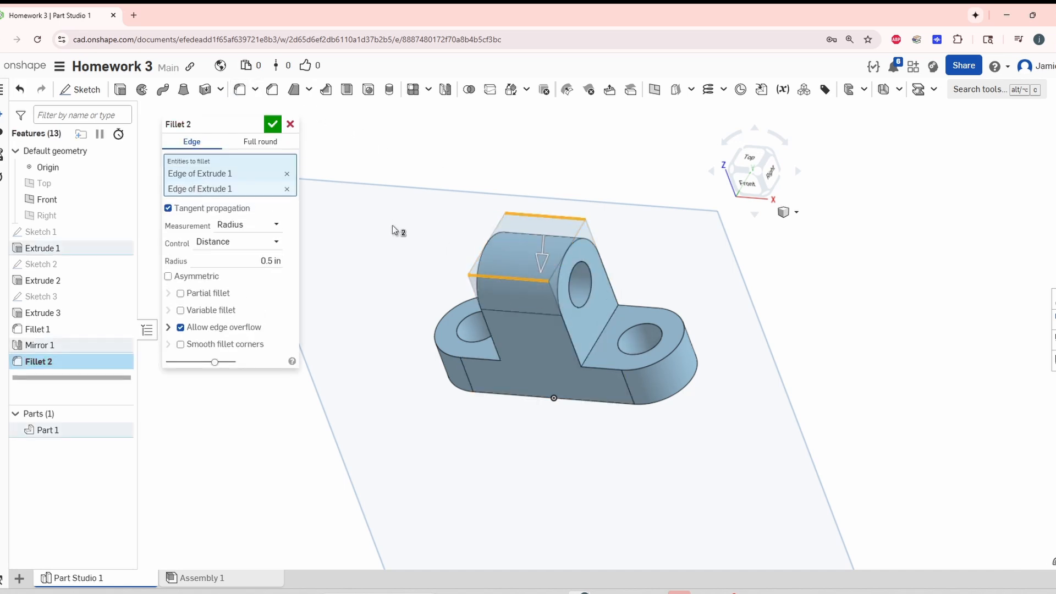
click(272, 125)
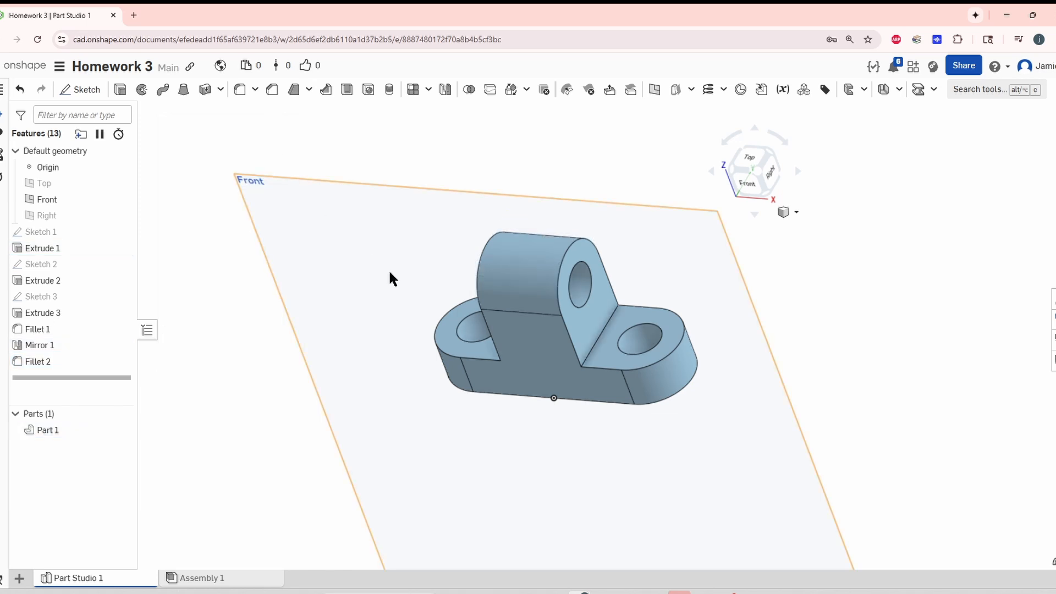
right_drag(443, 329, 667, 285)
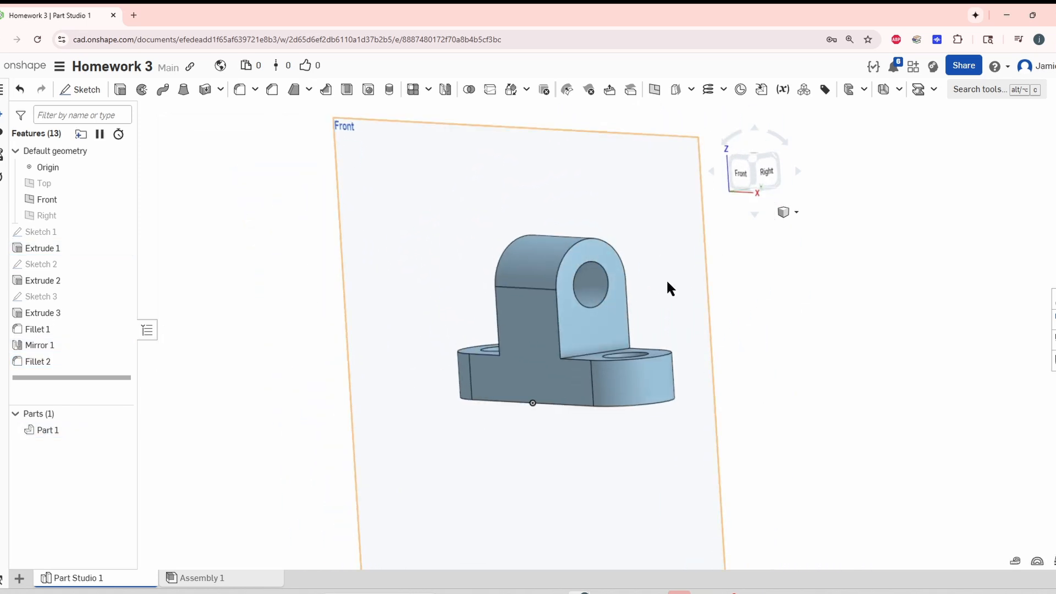
Hide the Front plane and create a drawing of the part from the ANSI_A_INCH.dwt template with no views.
click(706, 266)
key(y)
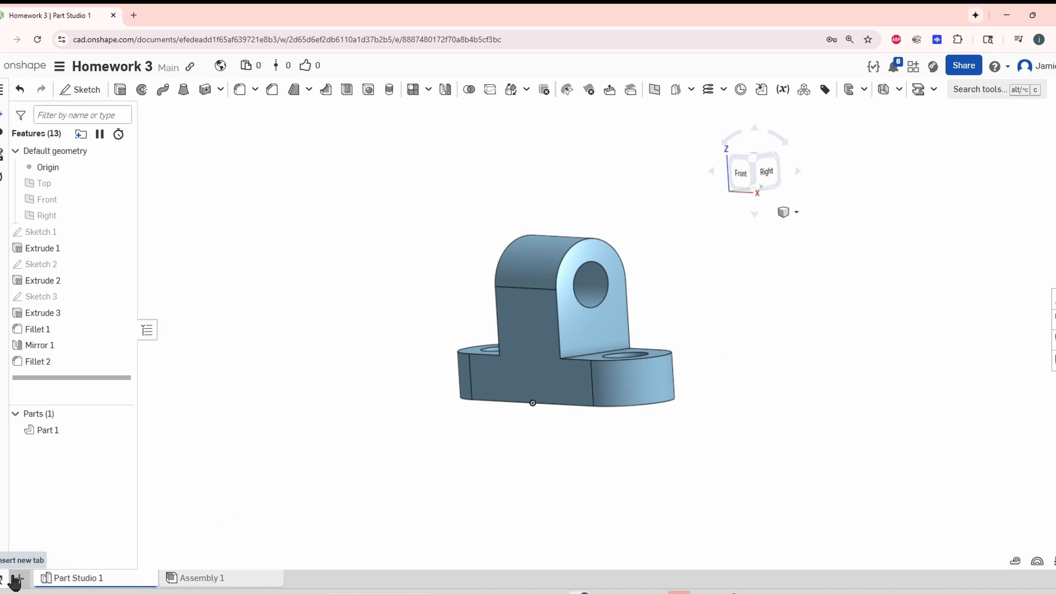
click(17, 580)
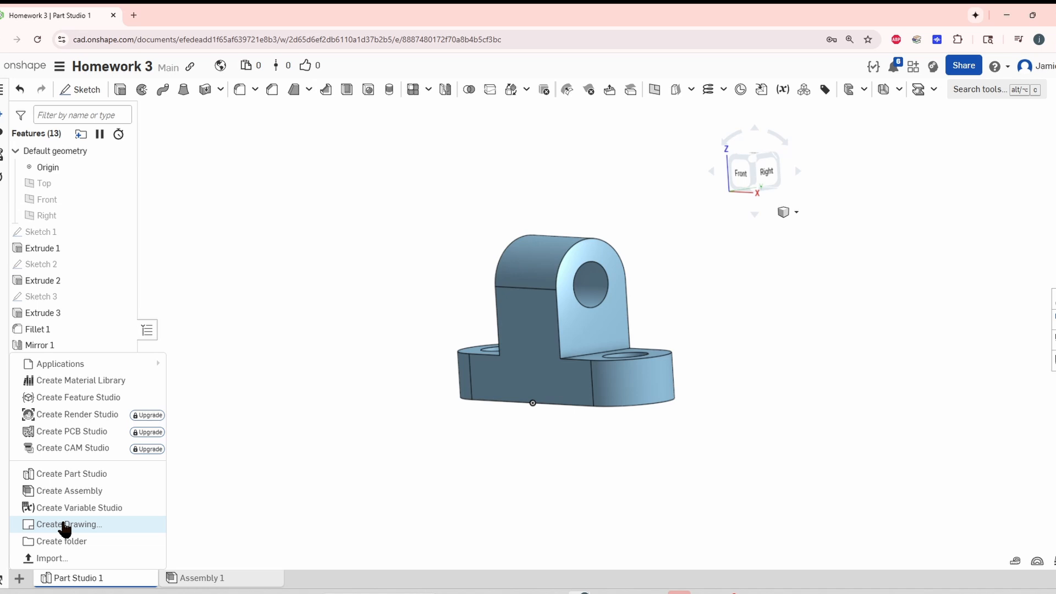
click(65, 525)
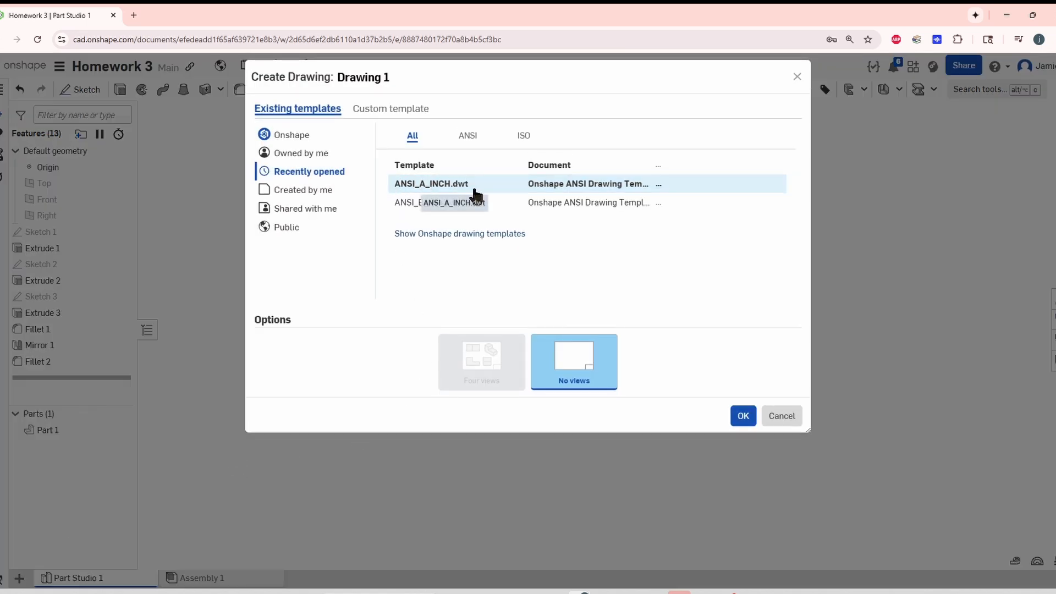
click(742, 417)
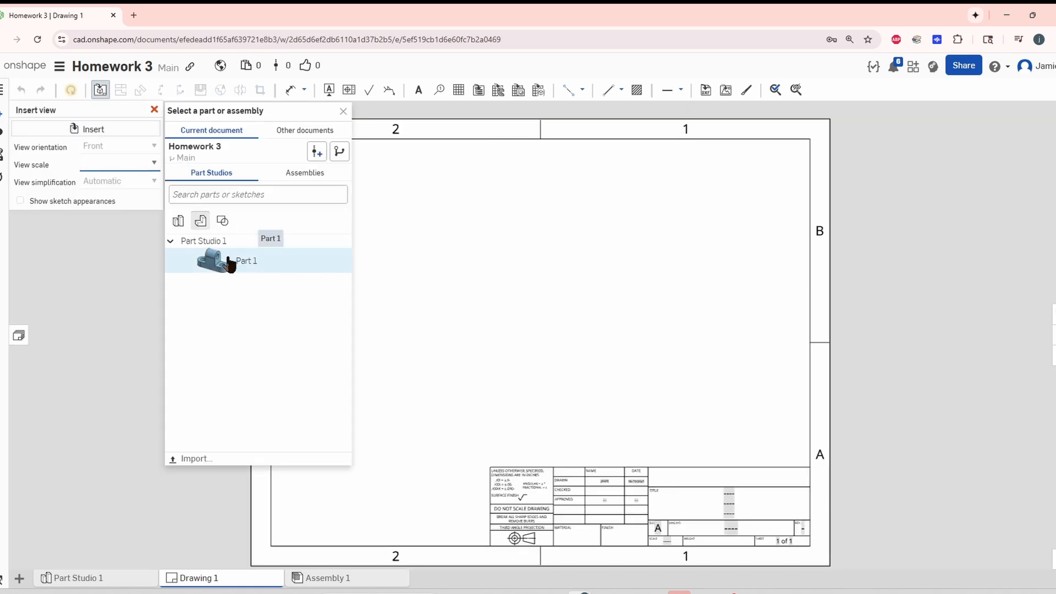
Place a 1:1 front view of Part 1 low on the sheet, with projected top and right views aligned to it.
click(212, 261)
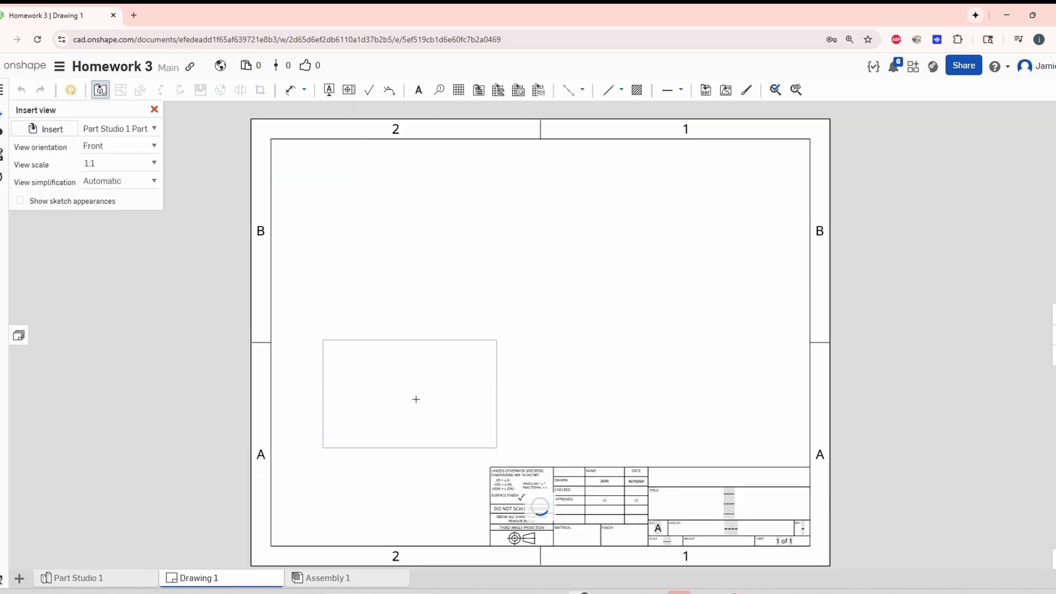
click(414, 411)
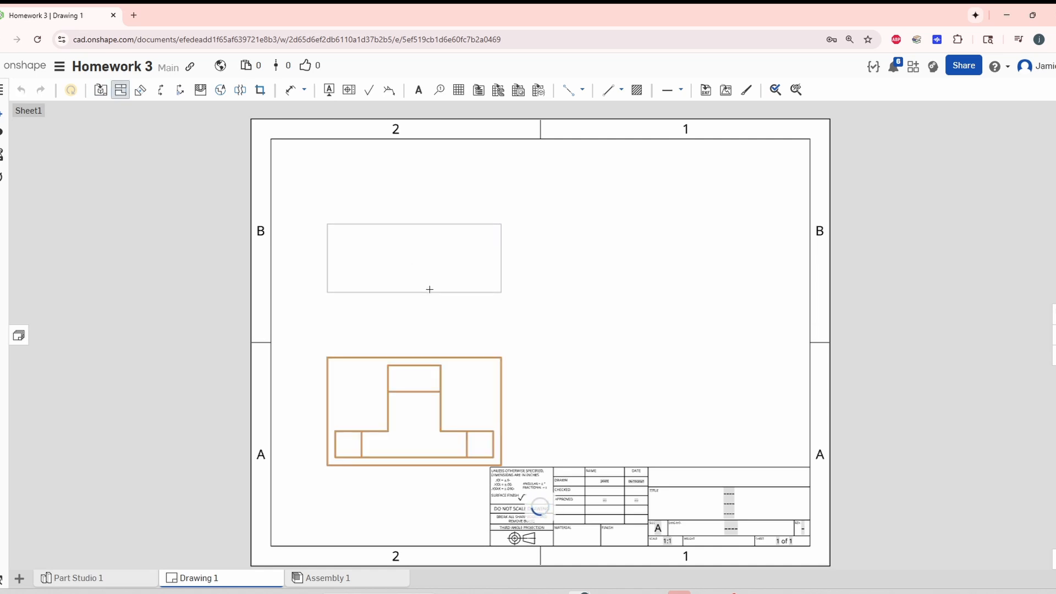
click(429, 289)
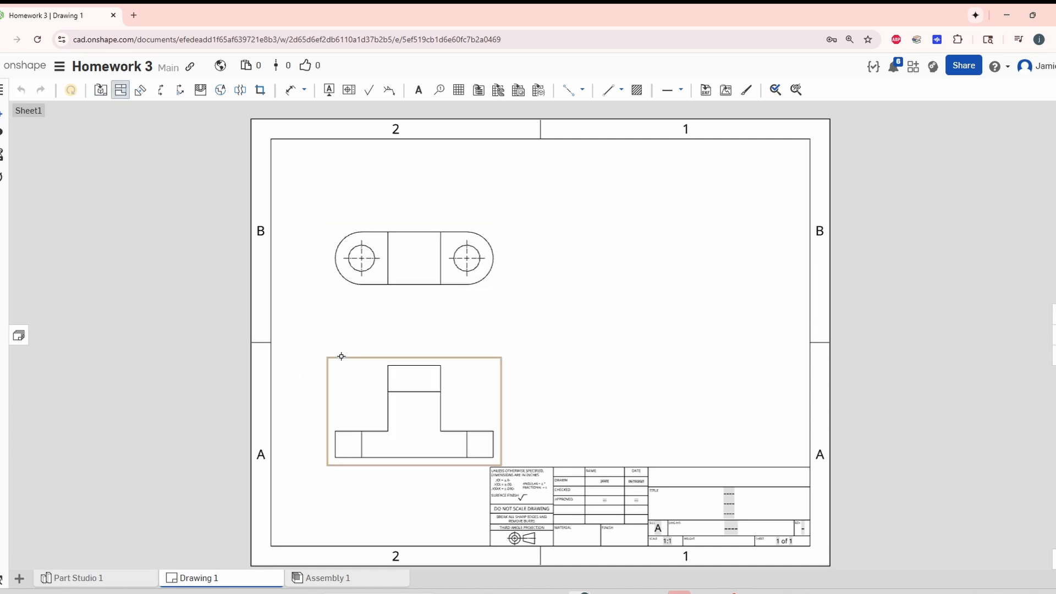
click(429, 404)
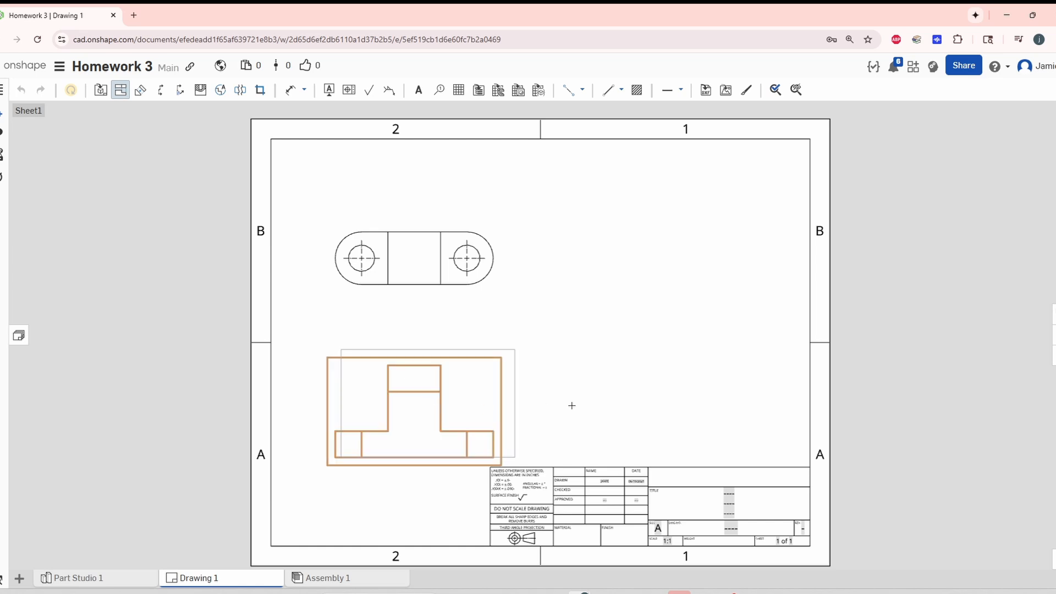
click(604, 406)
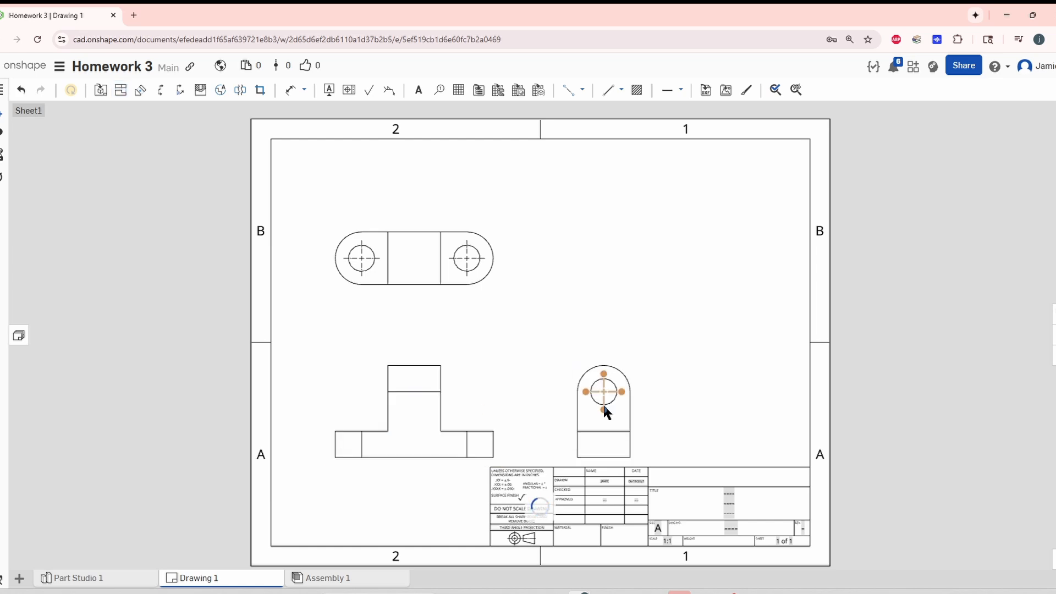
Insert an isometric view of the part at the sheet's 1:1 scale in the sheet's upper right area.
click(101, 93)
click(102, 146)
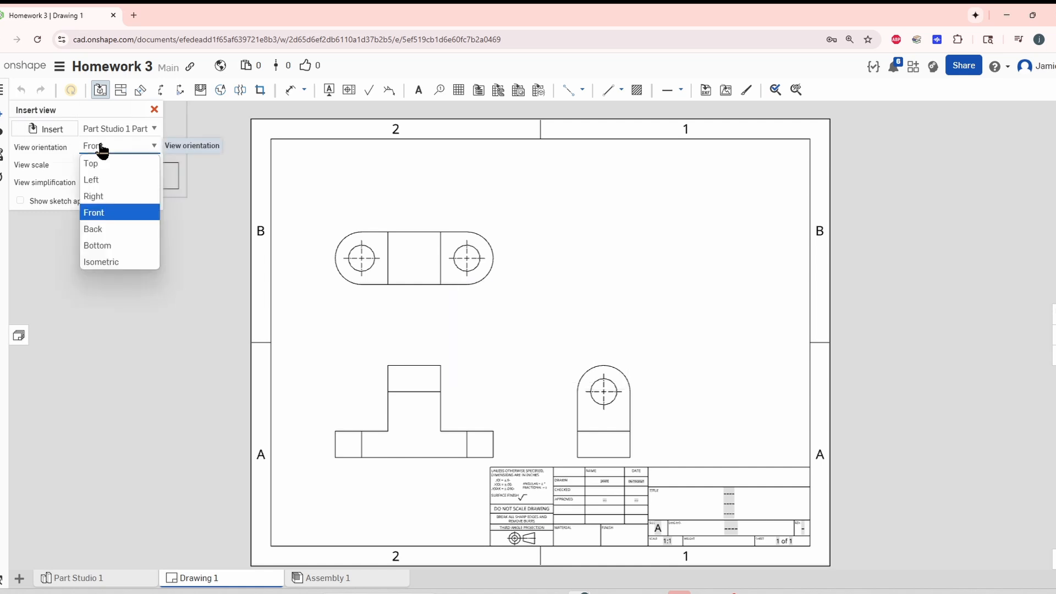
click(124, 263)
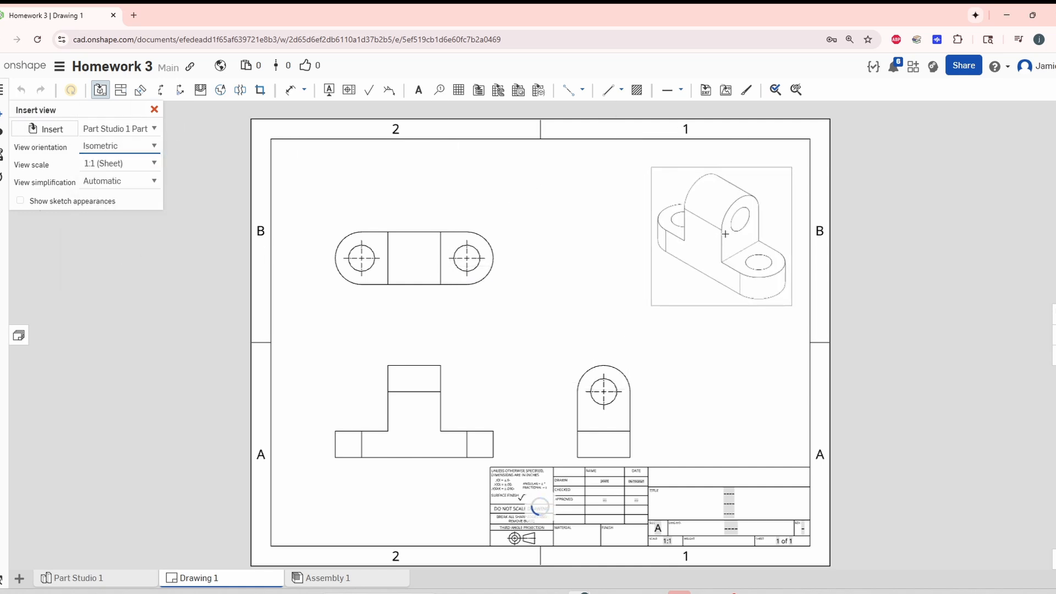
click(733, 221)
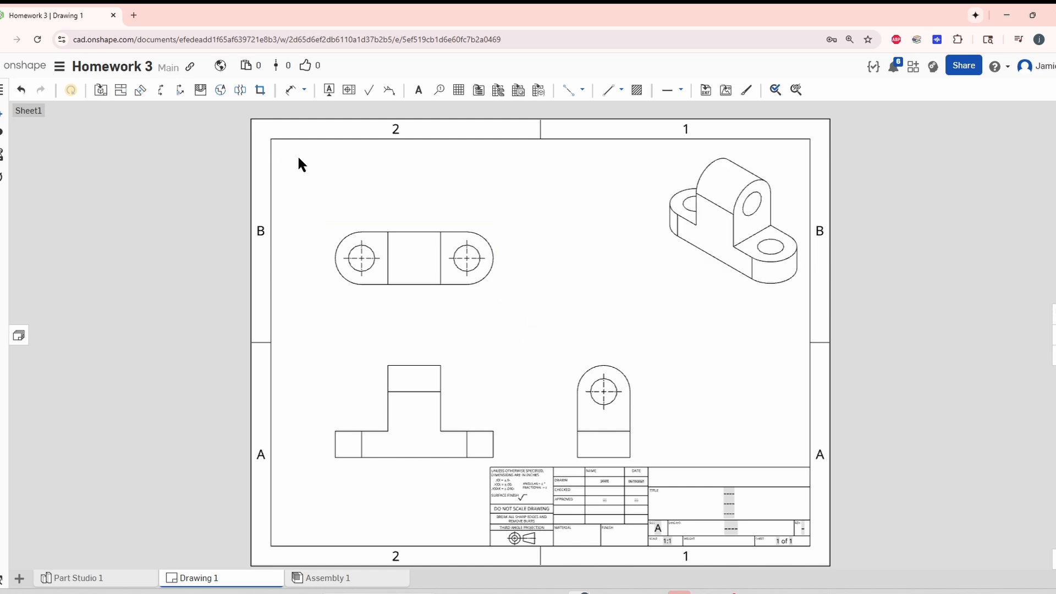
Dimension the top view's left hole centre to upright edge distance, overall depth, right hole diameter and rounded end radius.
click(291, 93)
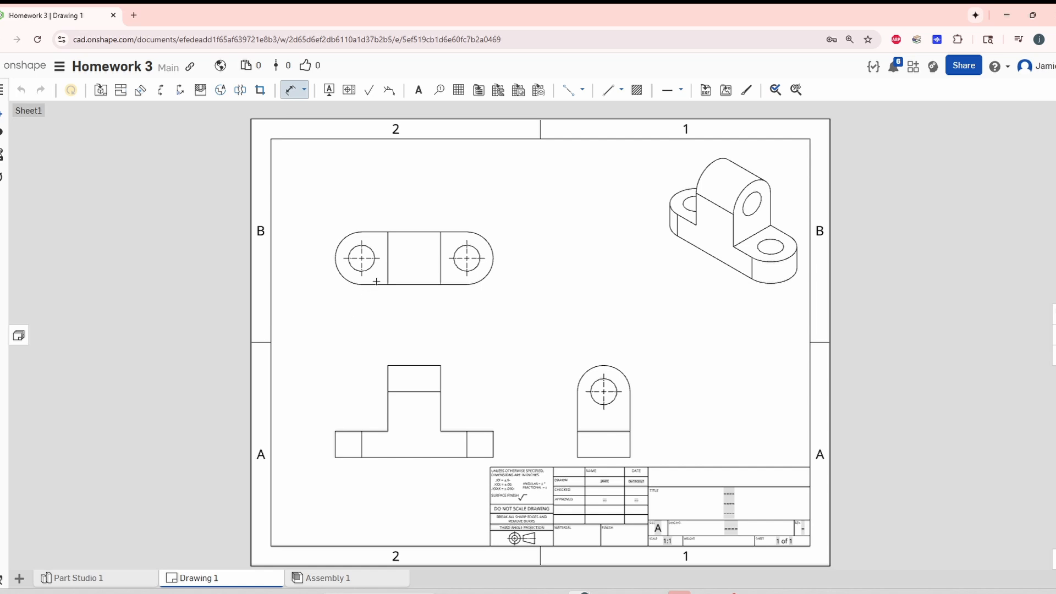
click(364, 259)
click(375, 208)
click(301, 258)
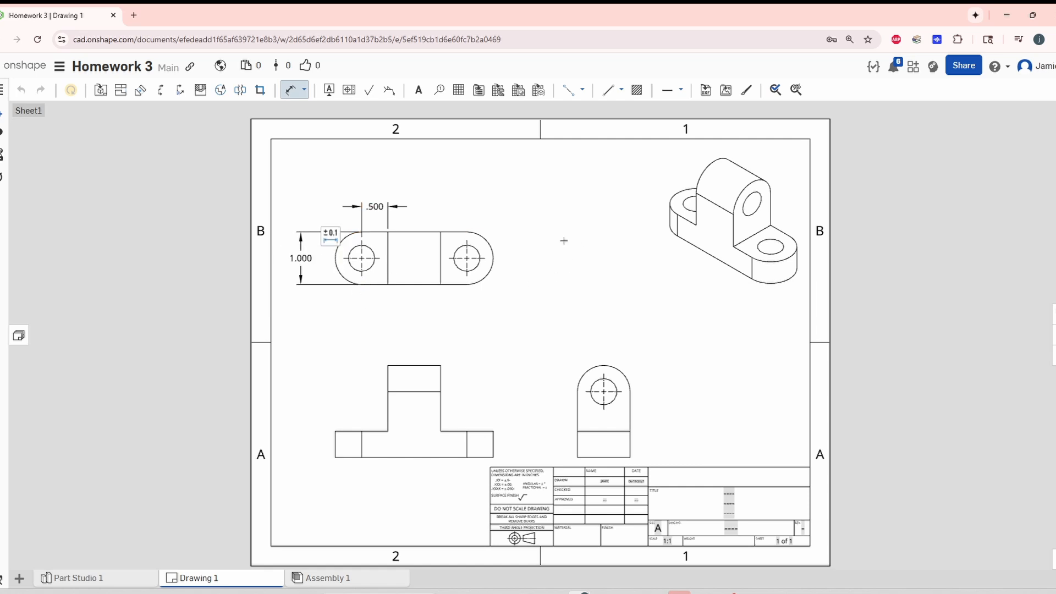
click(479, 249)
click(506, 217)
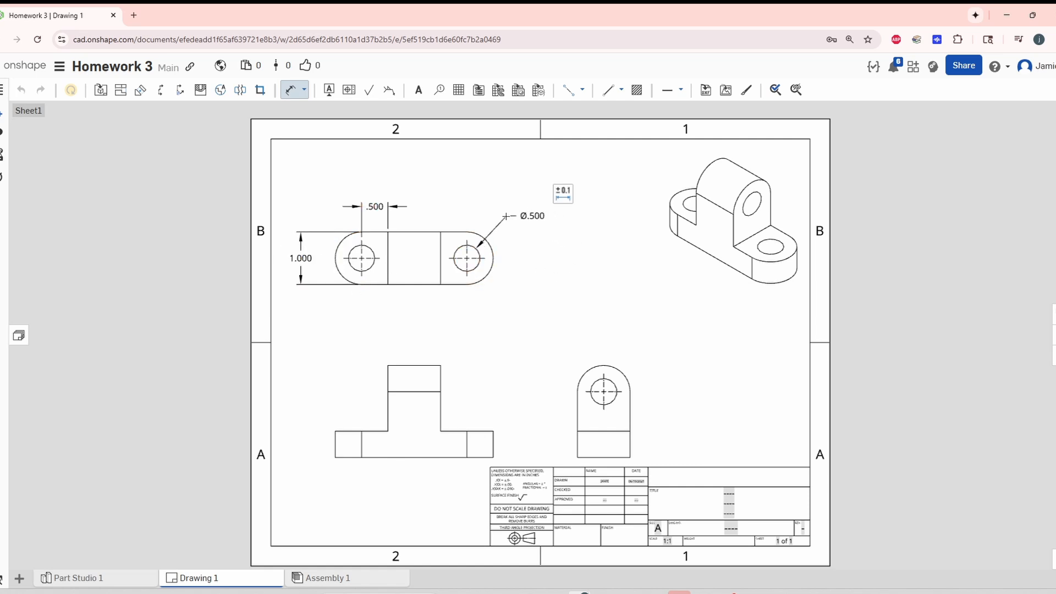
click(485, 276)
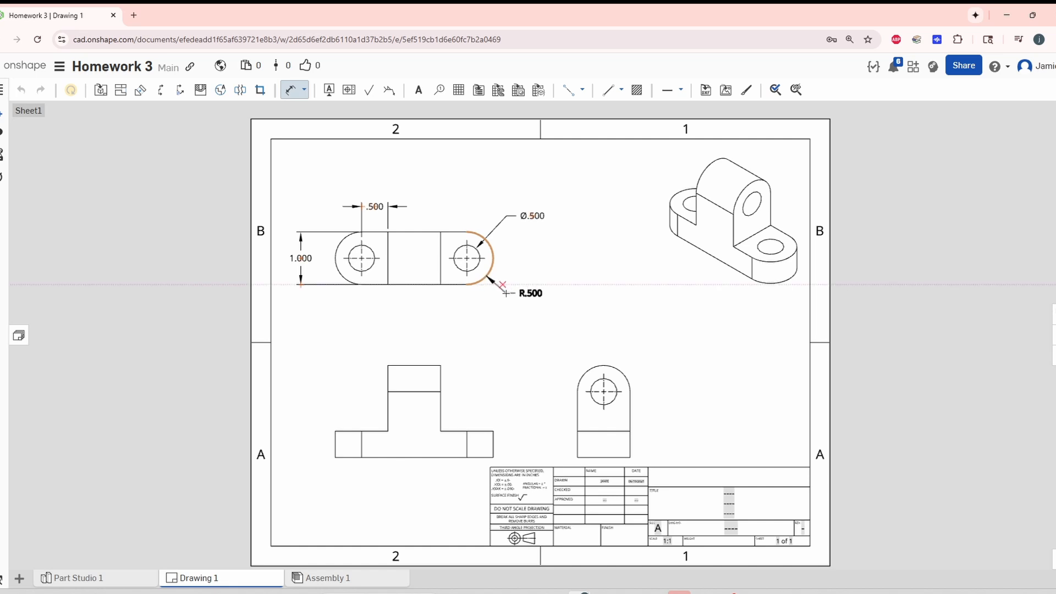
click(520, 292)
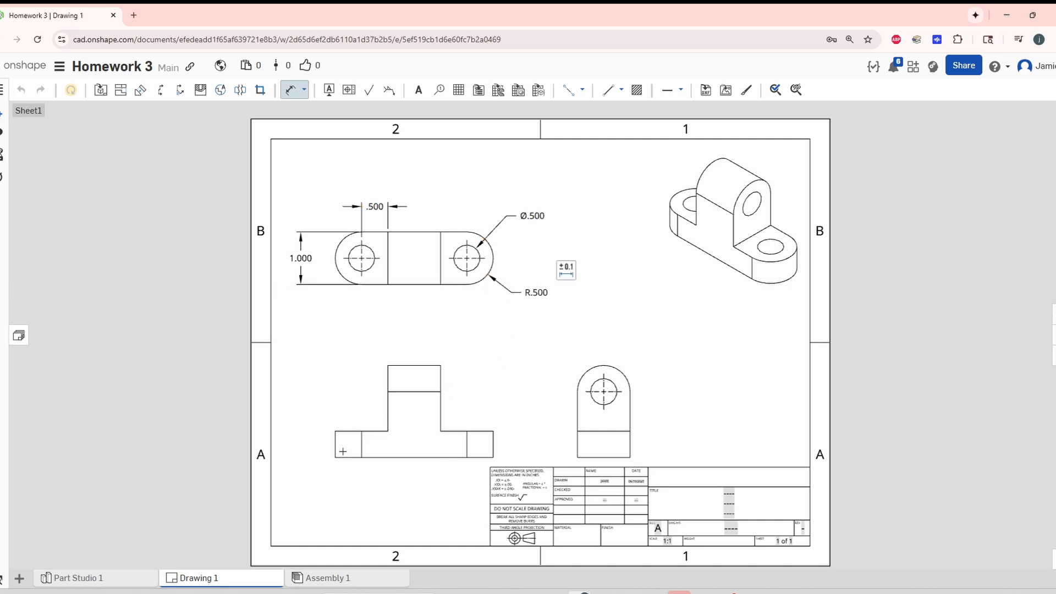
Dimension the front view's overall width, upright width, overall height and base thickness.
click(335, 445)
click(494, 444)
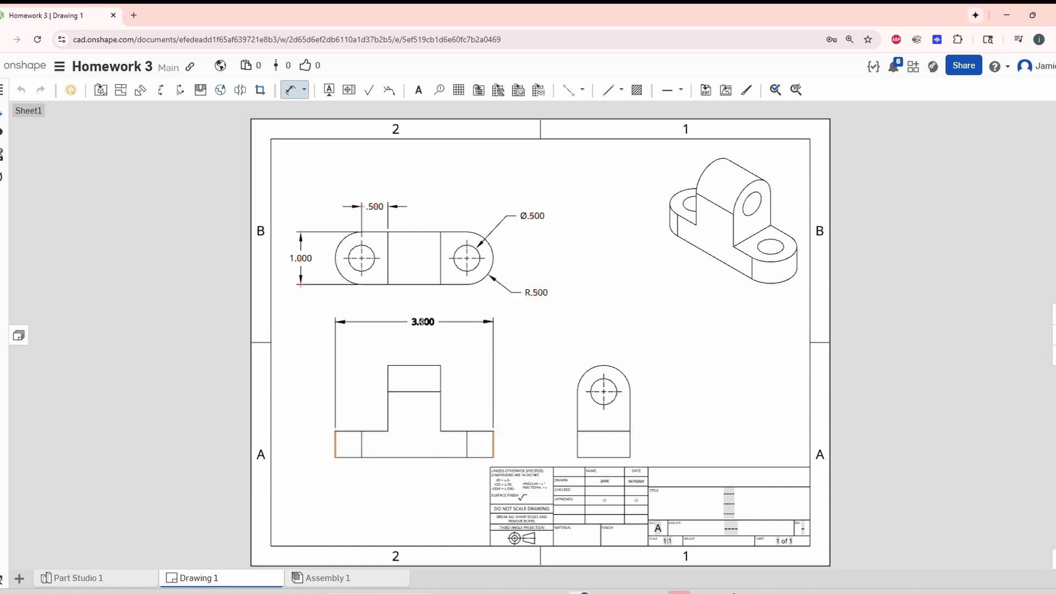
click(436, 342)
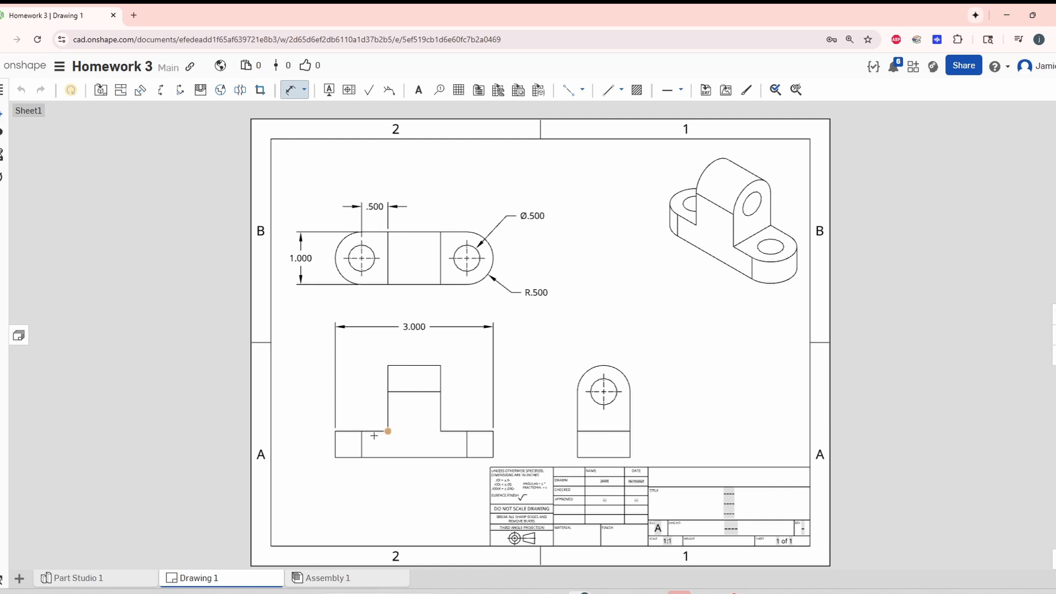
click(440, 378)
click(395, 364)
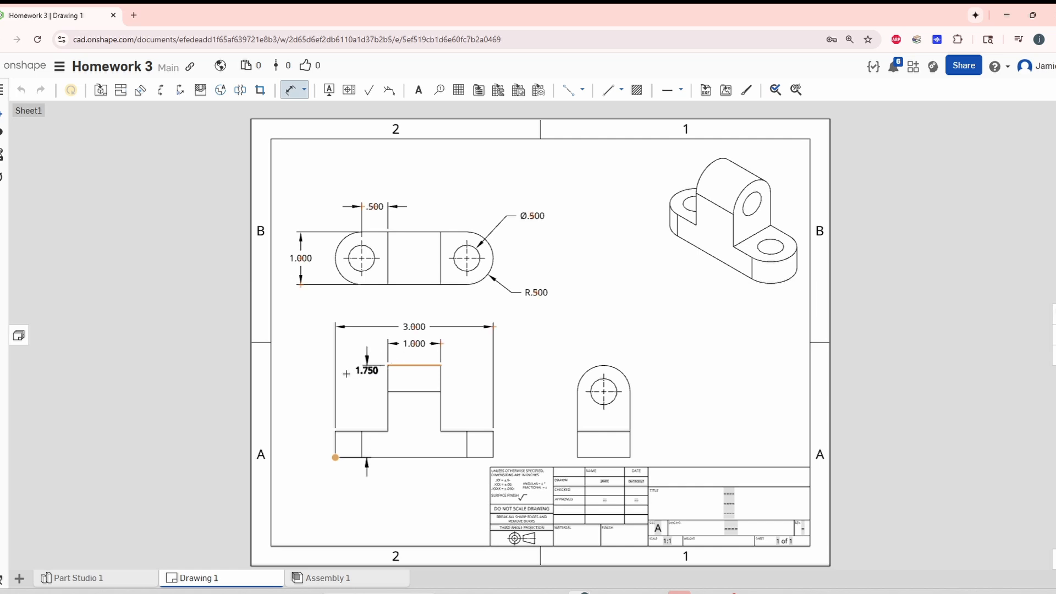
click(300, 412)
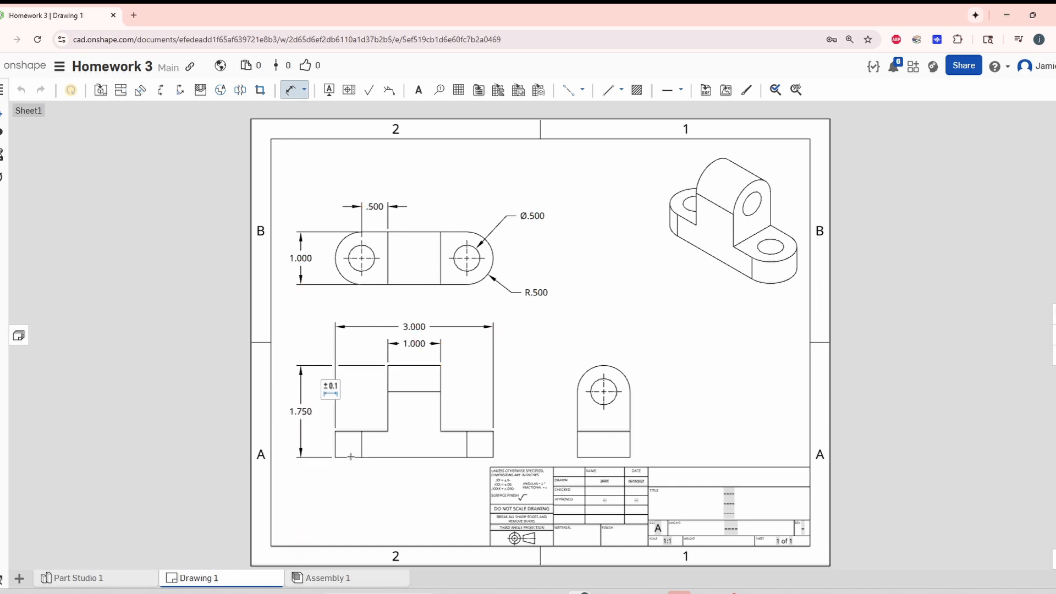
click(351, 457)
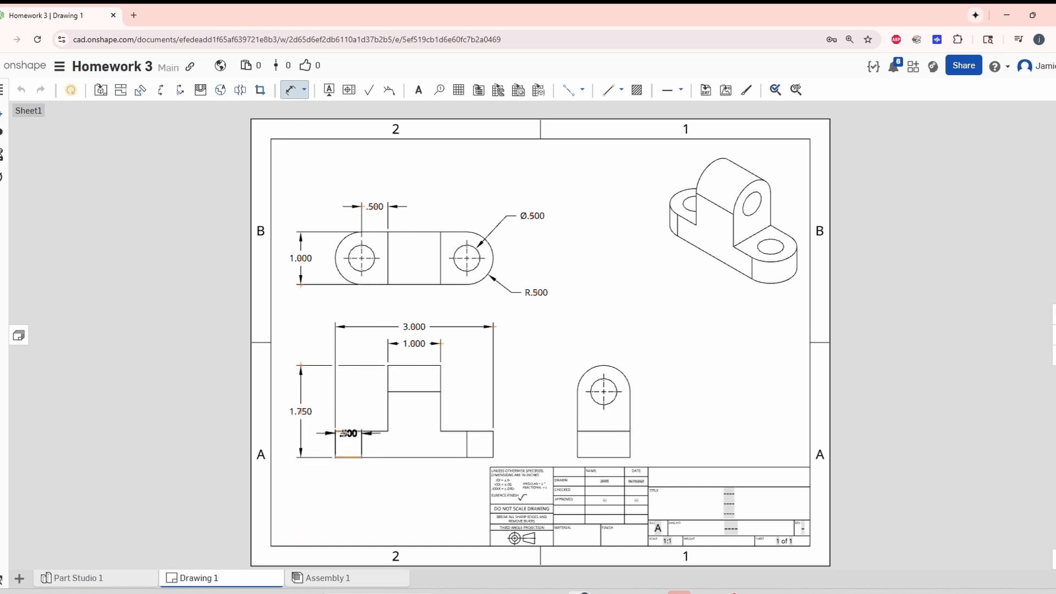
click(321, 444)
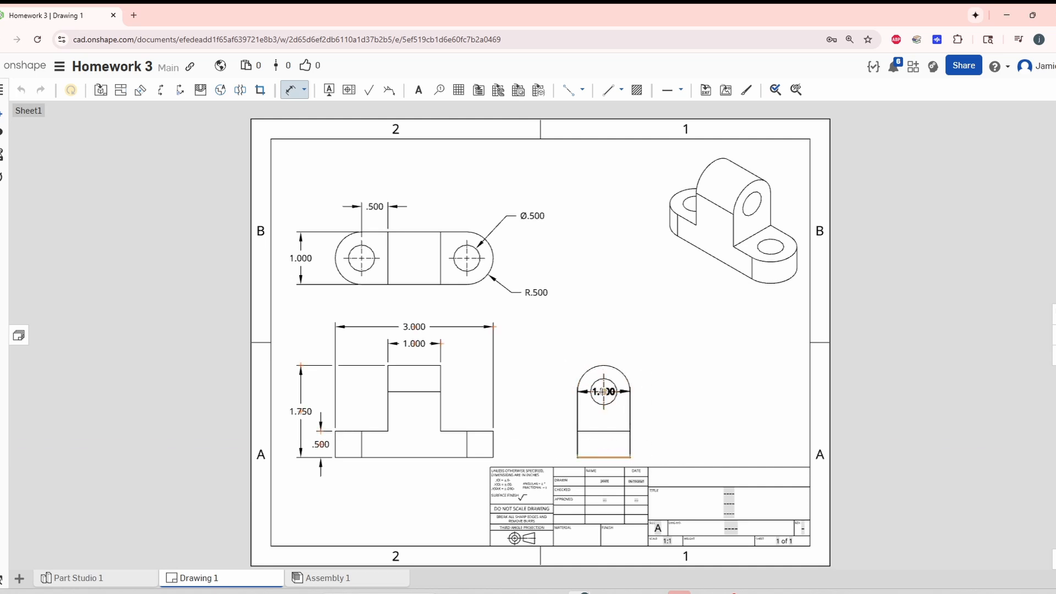
Dimension the right view's hole centre height above the base, rounded top radius and hole diameter.
click(551, 425)
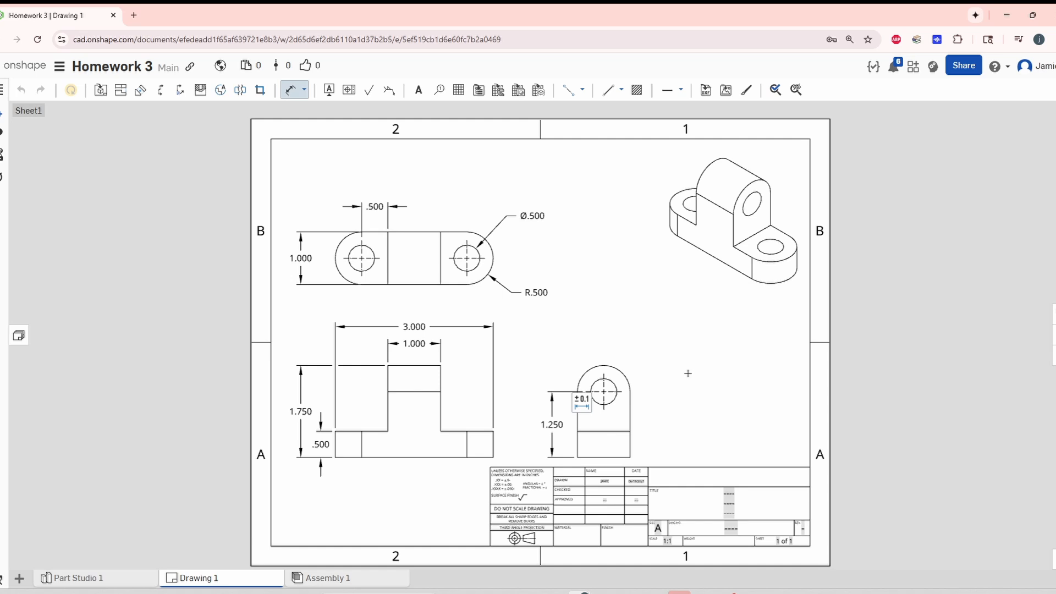
click(585, 373)
click(551, 341)
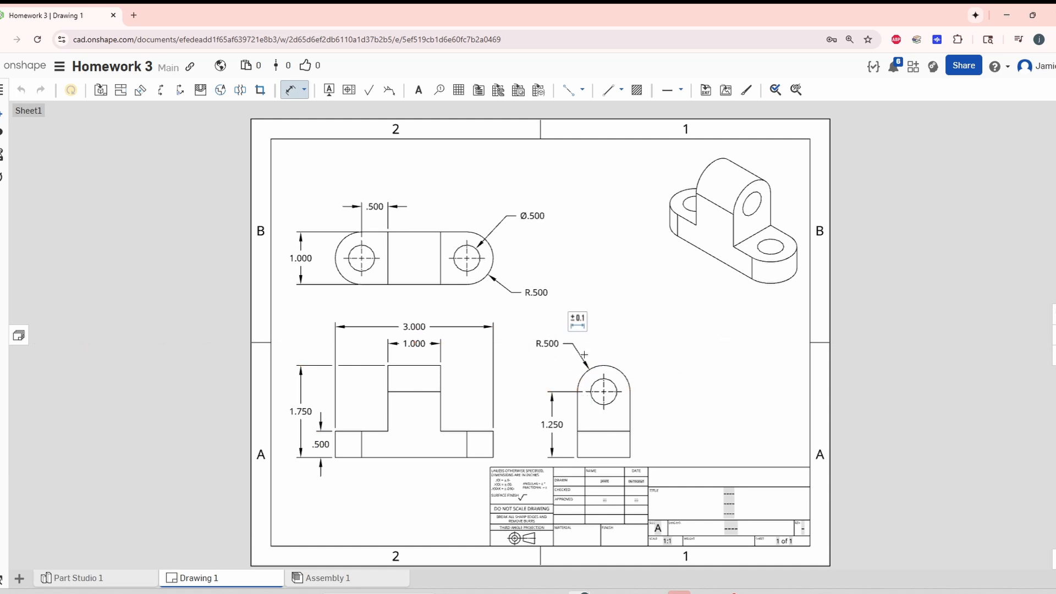
click(605, 385)
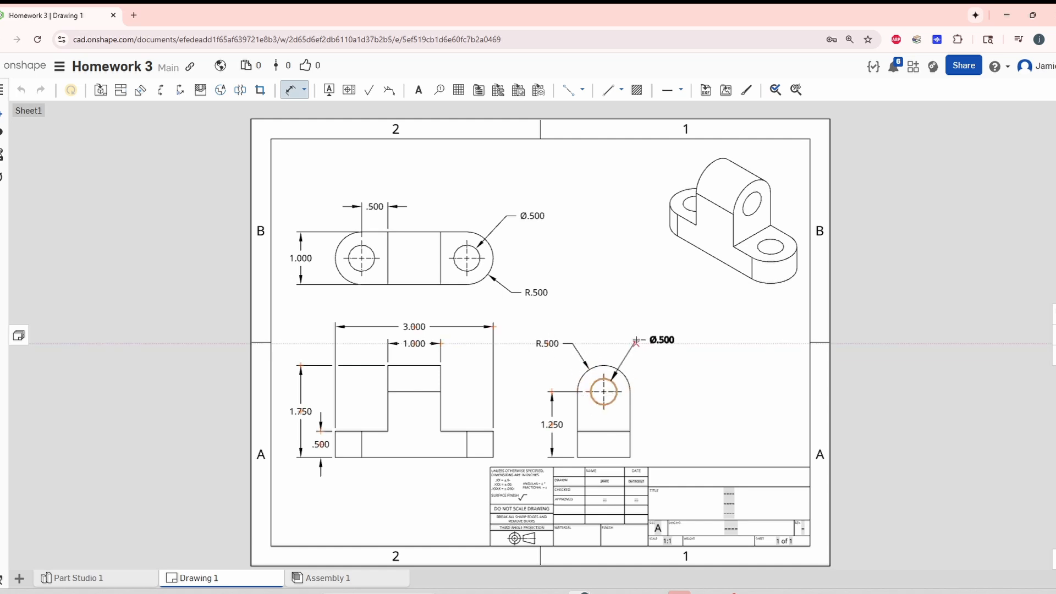
click(665, 343)
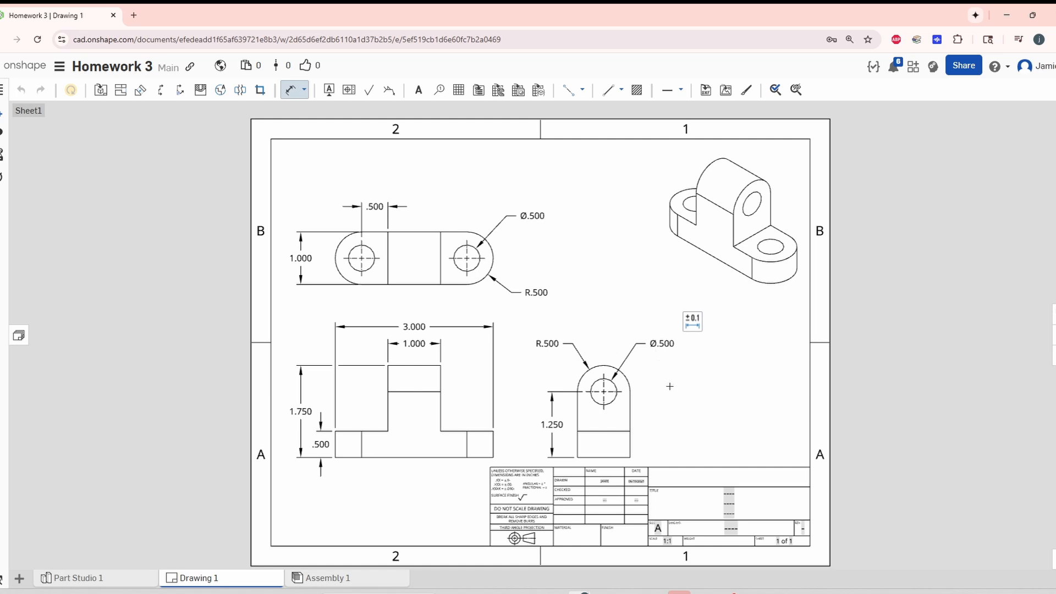
middle_drag(711, 402, 738, 382)
middle_drag(729, 339, 731, 345)
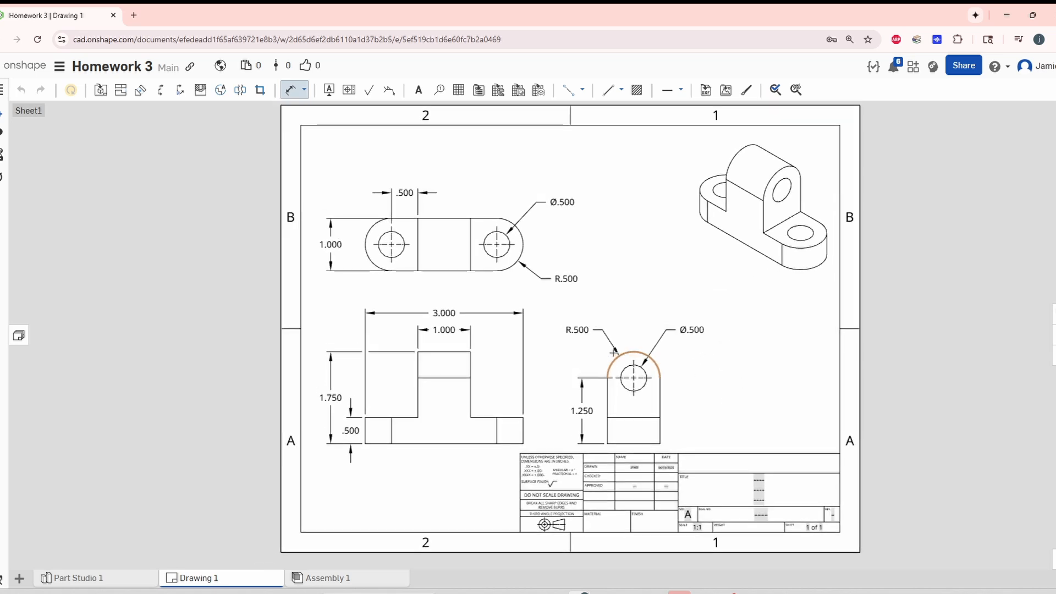
scroll(582, 323, down, 3)
scroll(569, 258, up, 3)
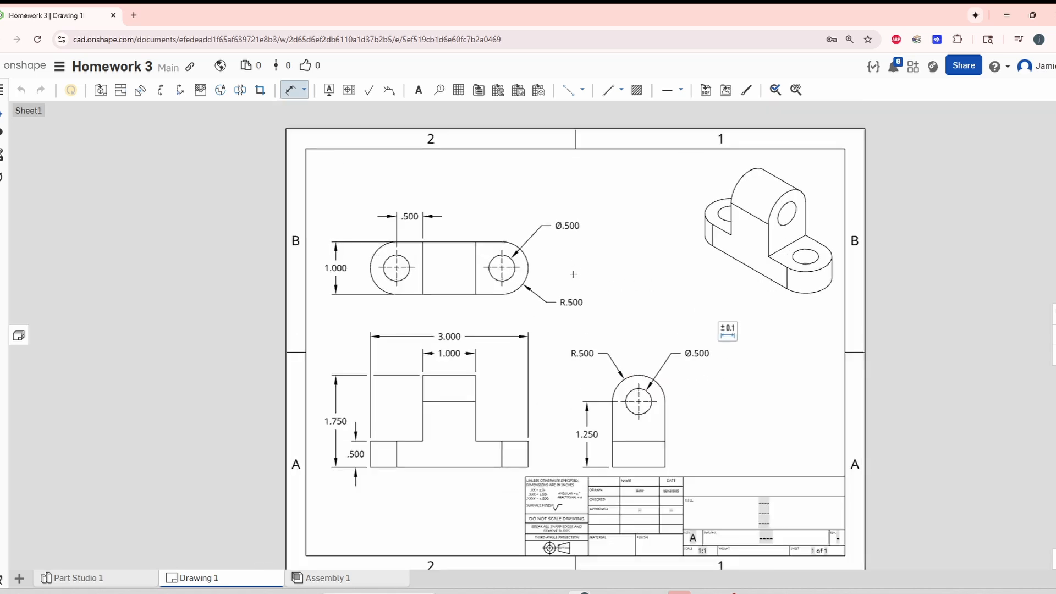